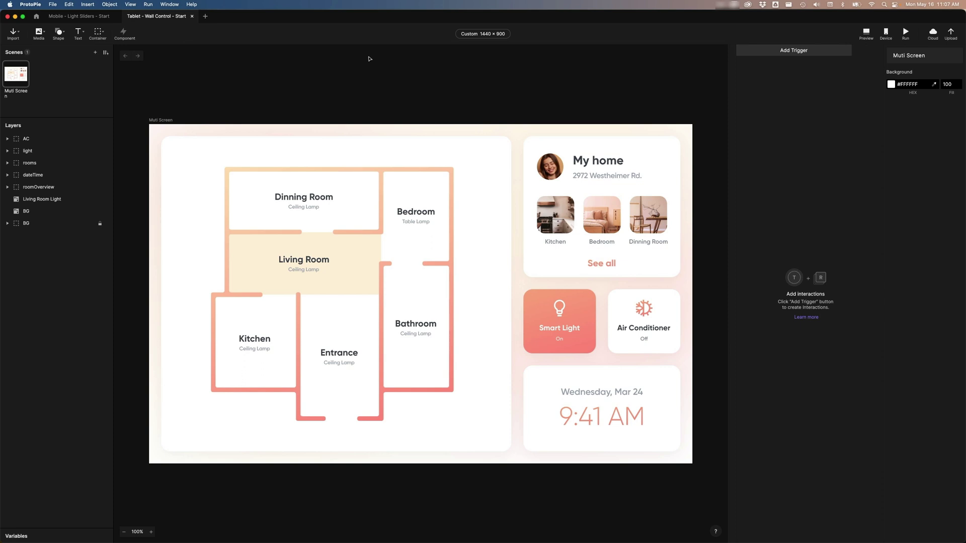
Preview the Mobile Light Sliders prototype and drag the Living Room light slider.
left_click(96, 18)
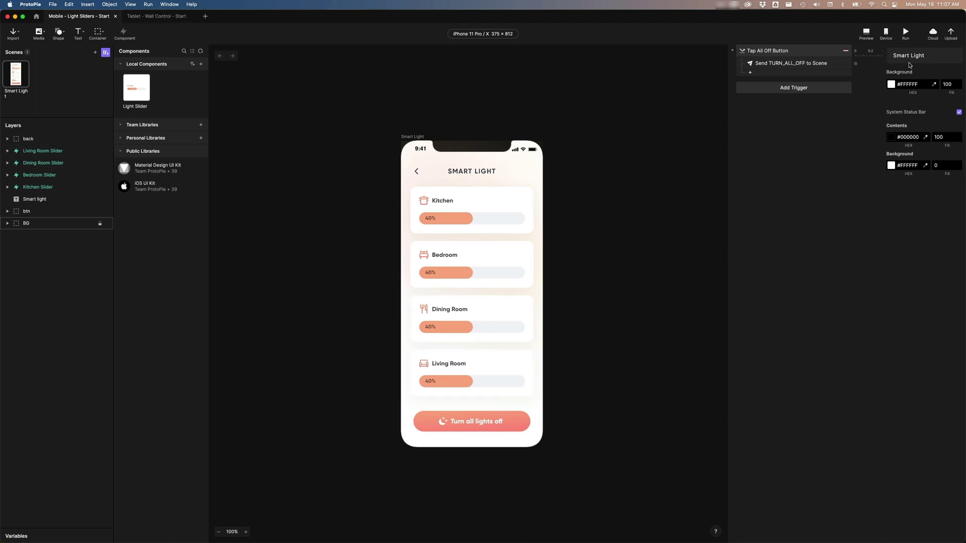
left_click(867, 34)
left_click_drag(233, 345, 201, 346)
Test Living Room Light opacity at 100 and 0, undo to 50, then select the phone's Light Slider component.
left_click(156, 16)
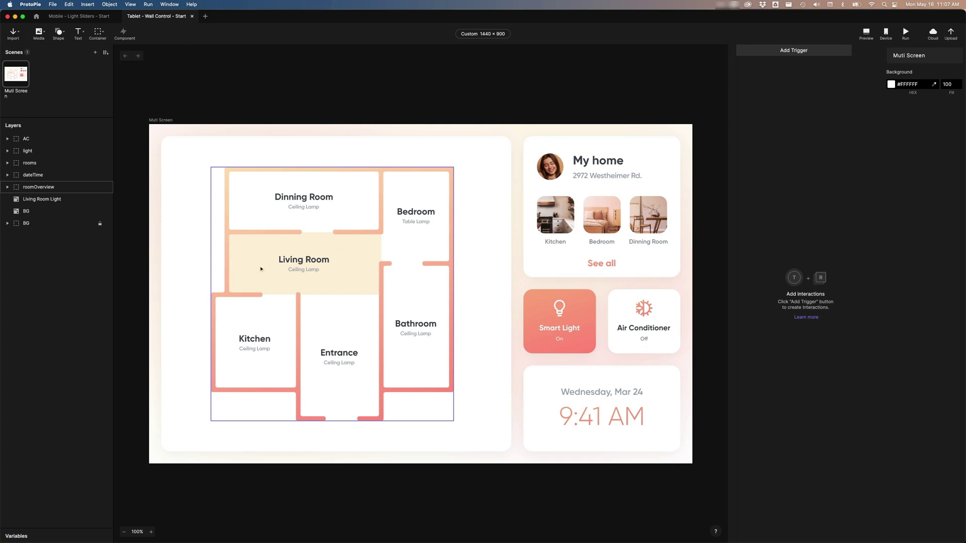
left_click(46, 199)
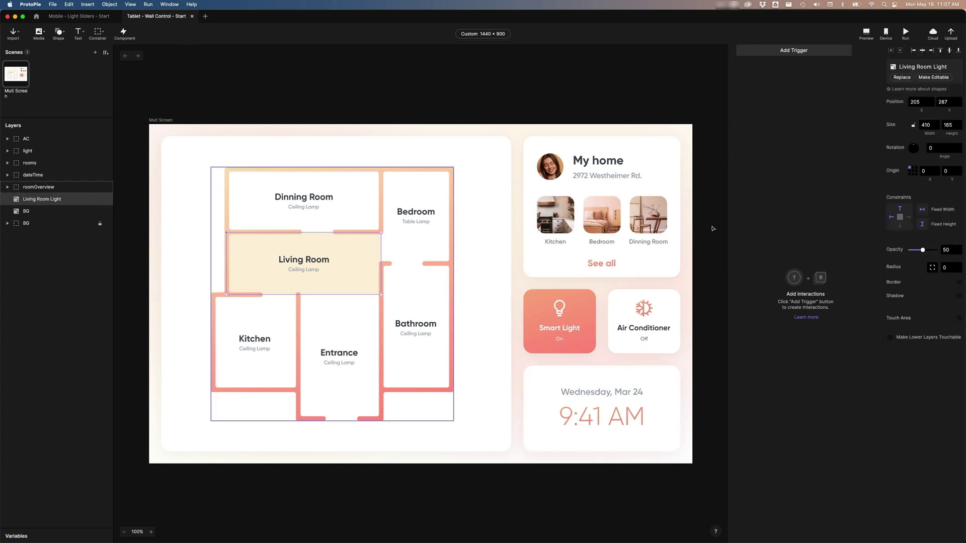
left_click_drag(924, 252, 943, 253)
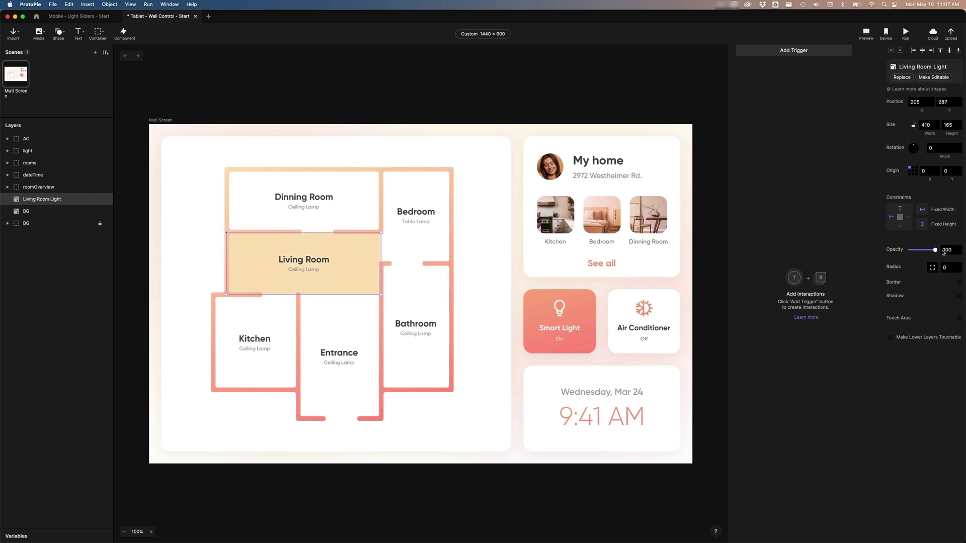
left_click_drag(937, 252, 898, 252)
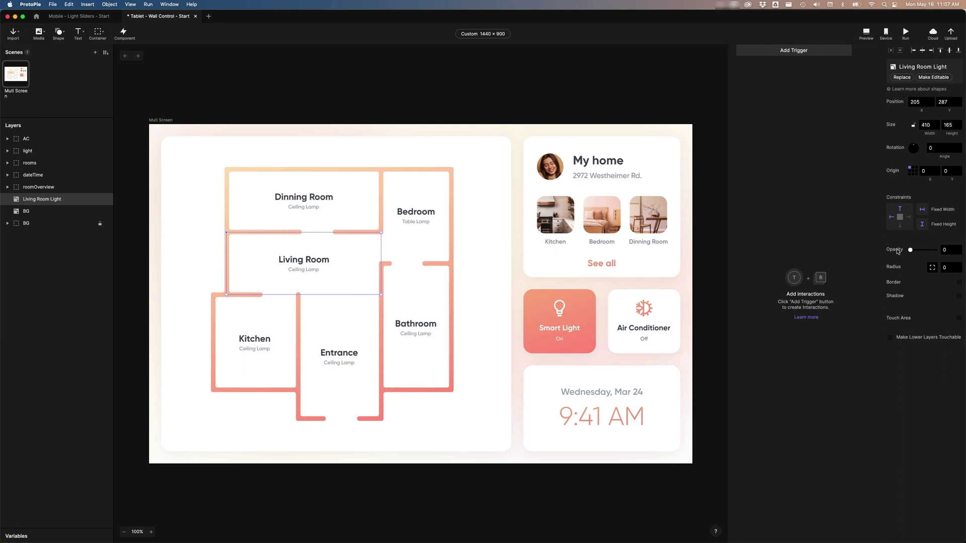
key("super+z")
key("super+z")
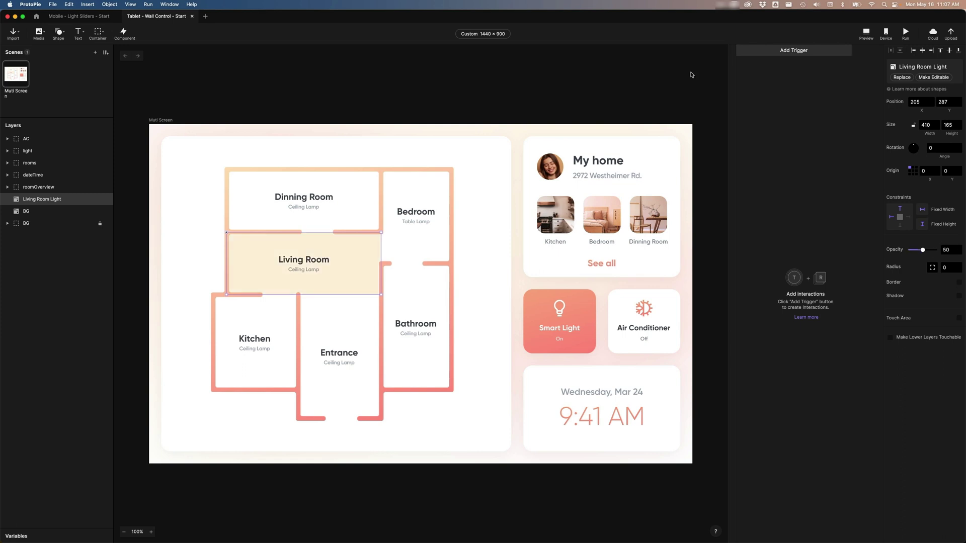
left_click(79, 16)
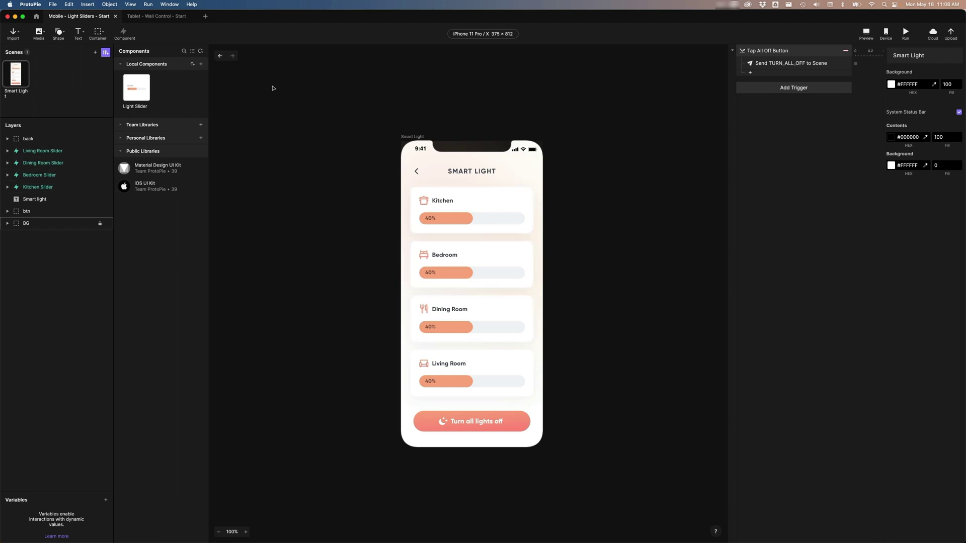
left_click(138, 87)
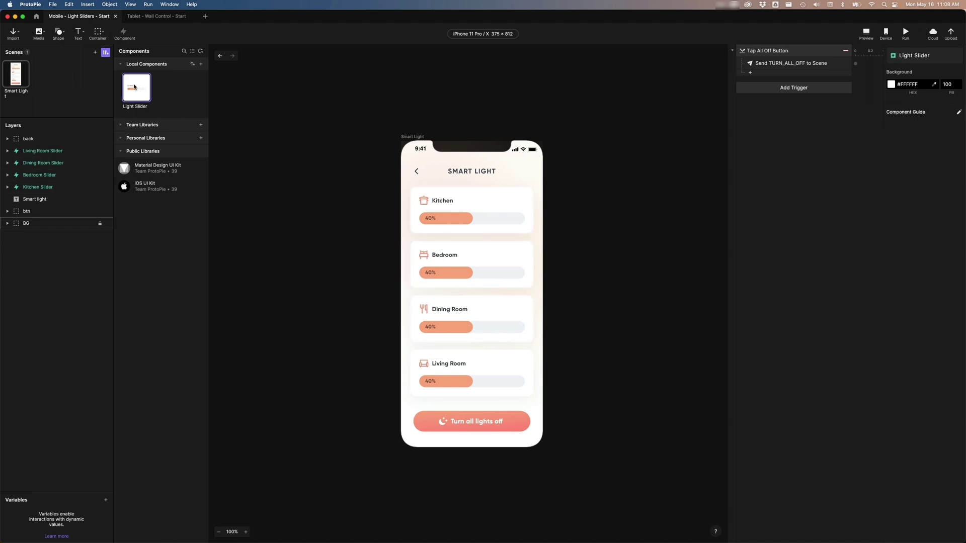
Open the Light Slider component, preview it at about 74 brightness, and inspect its `Slider`.width * 100 / 280 formula.
double_click(134, 87)
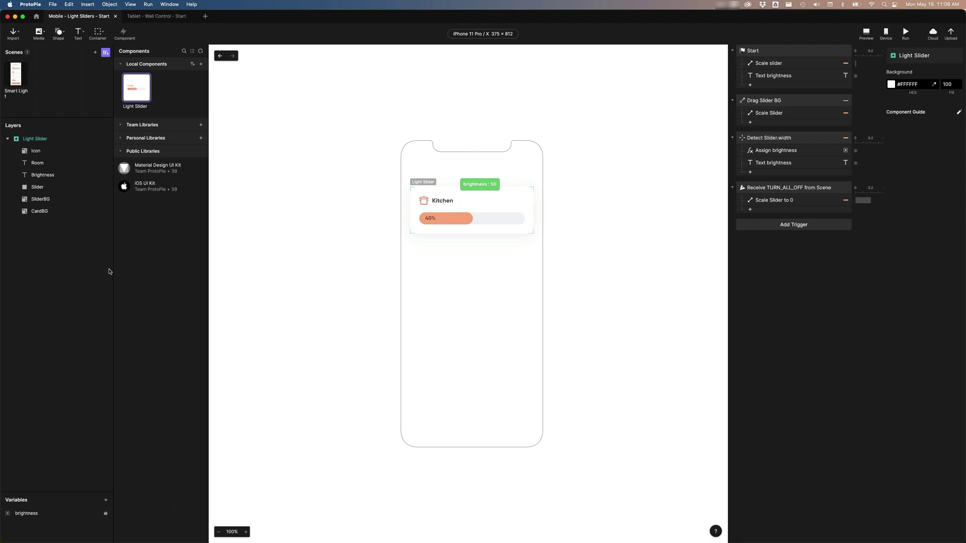
left_click(29, 517)
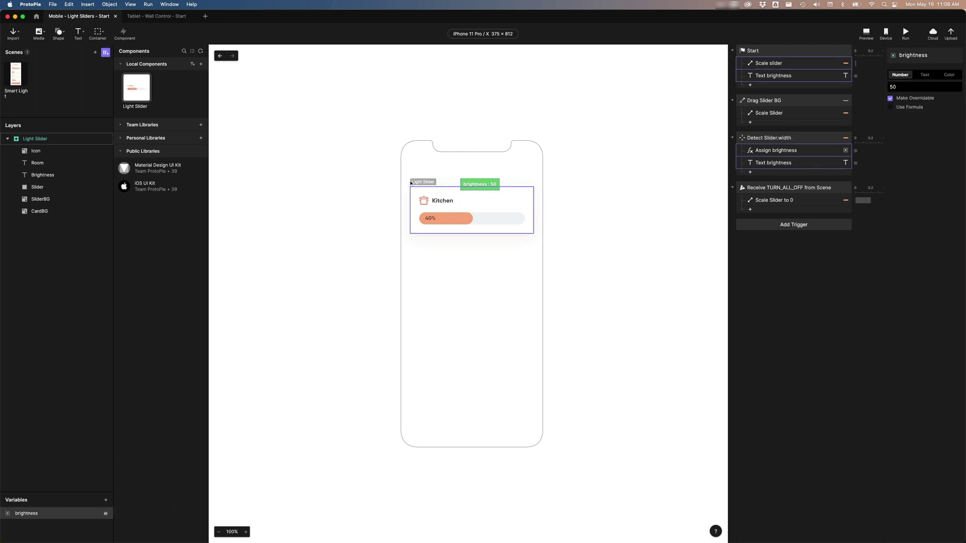
key("super+p")
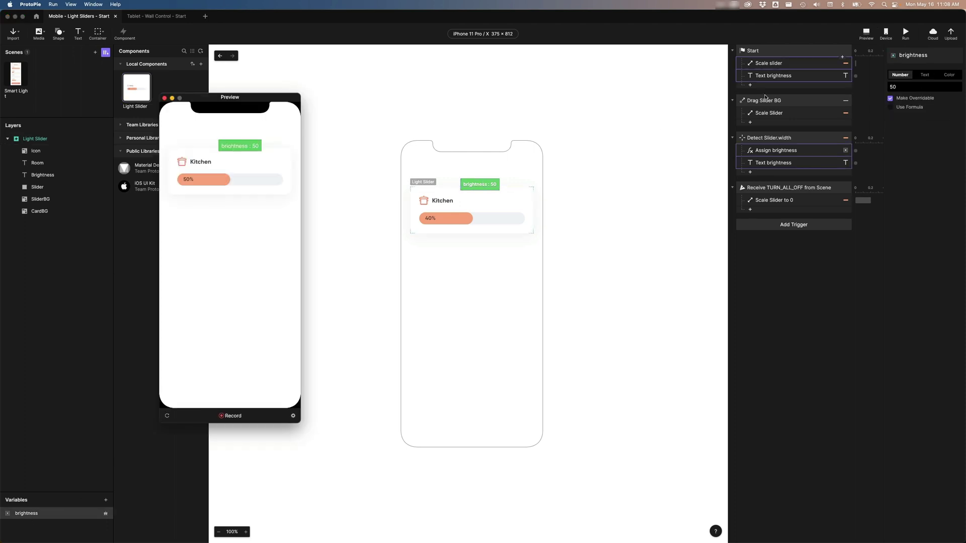
left_click_drag(225, 179, 232, 146)
left_click(165, 98)
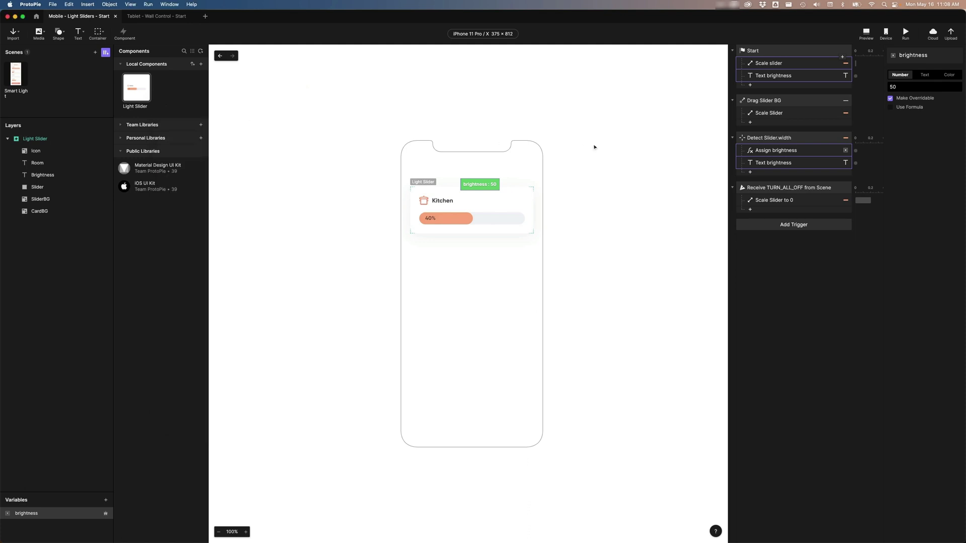
left_click(786, 140)
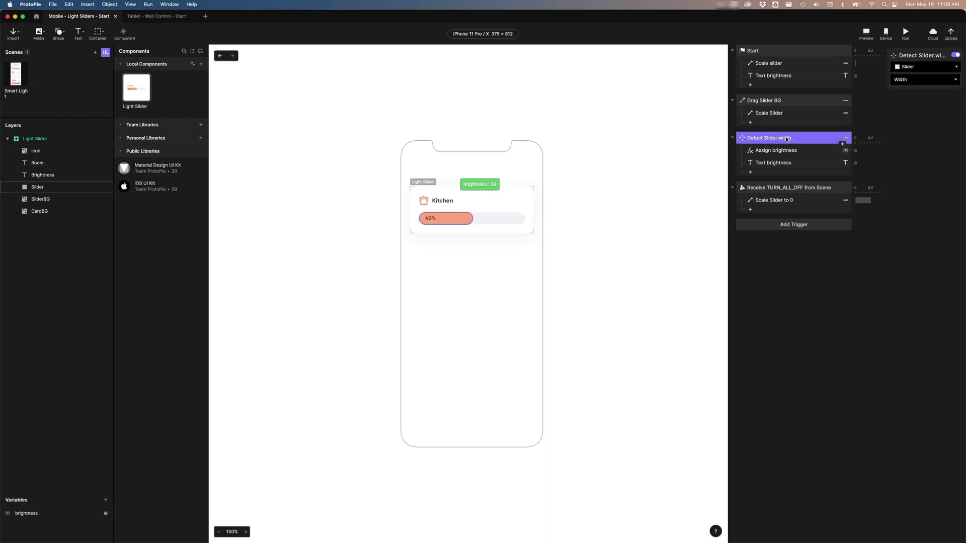
left_click(790, 151)
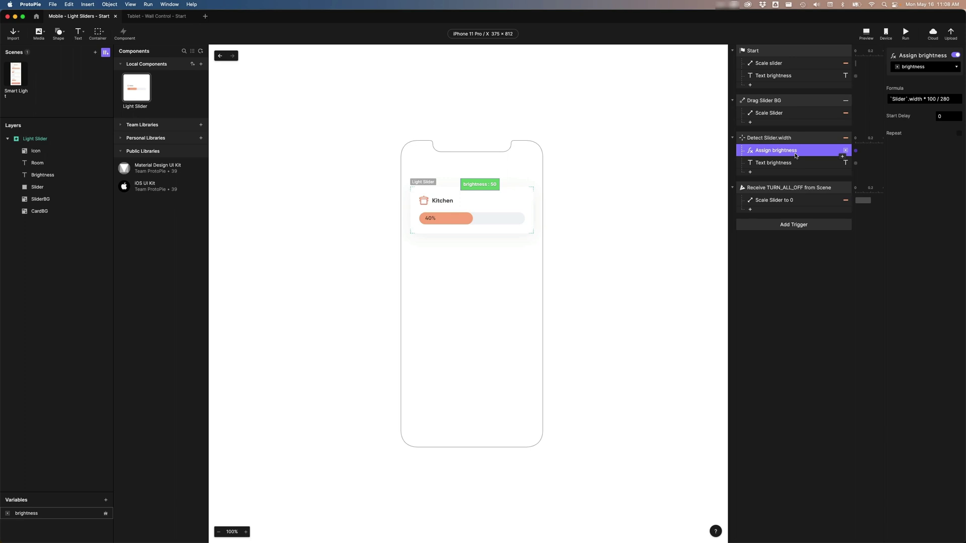
Add a Send response to Detect Slider.width with message BRIGHTNESS on the ProtoPie Studio channel.
left_click(793, 174)
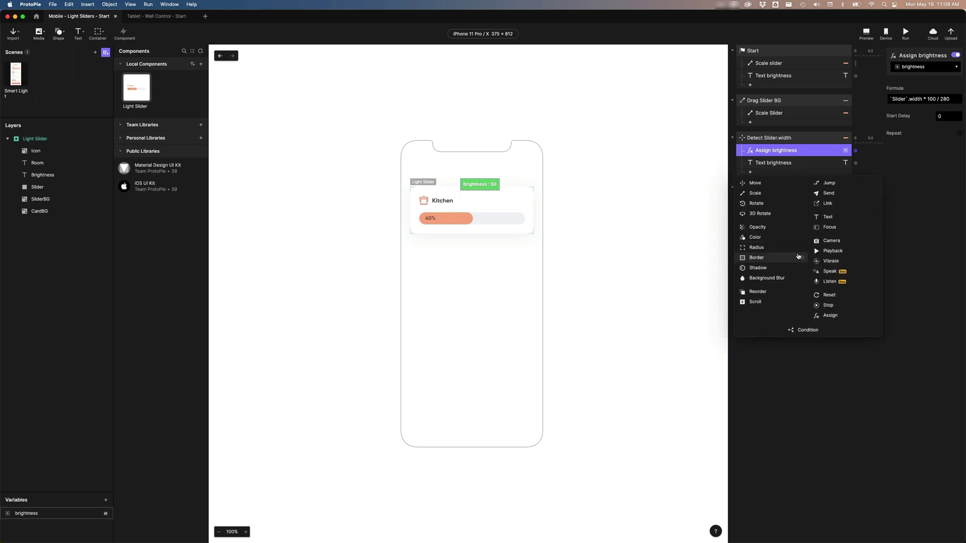
left_click(829, 193)
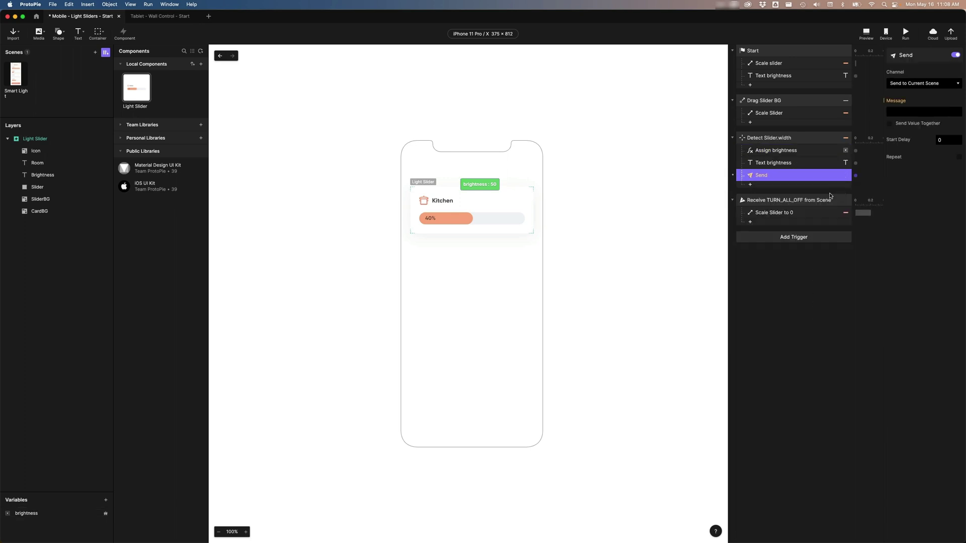
left_click(915, 84)
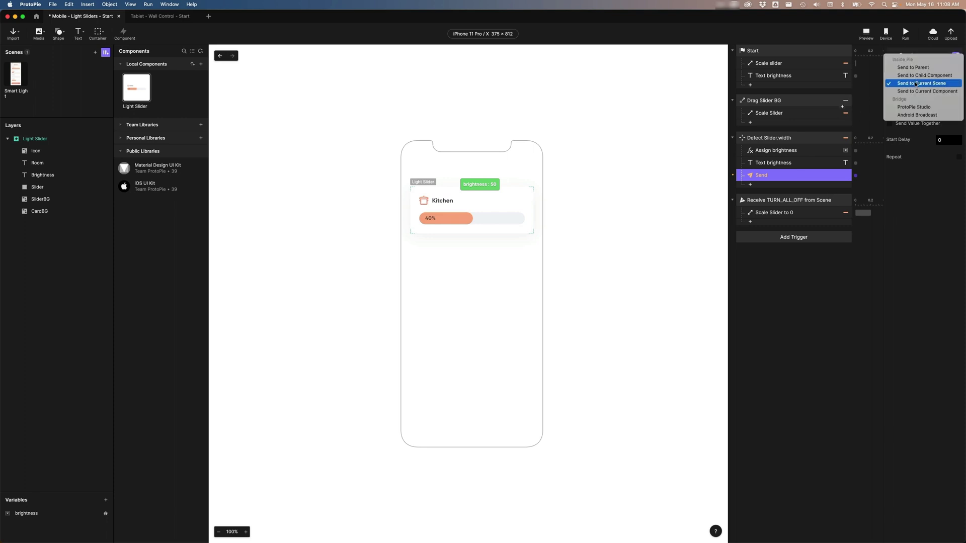
left_click(930, 108)
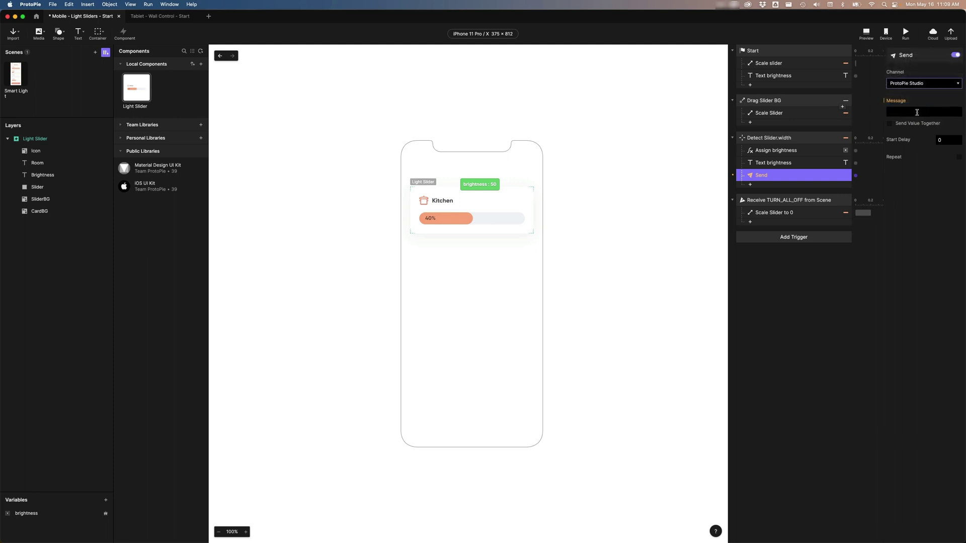
left_click(917, 113)
type("BRIGHTNESS")
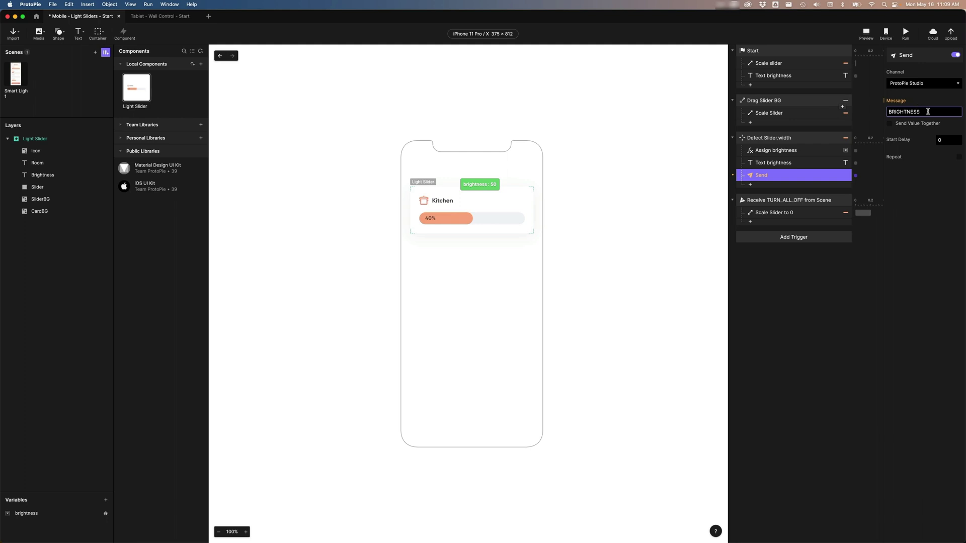
Confirm the BRIGHTNESS message and send the brightness variable along as its value.
key("Return")
left_click(900, 124)
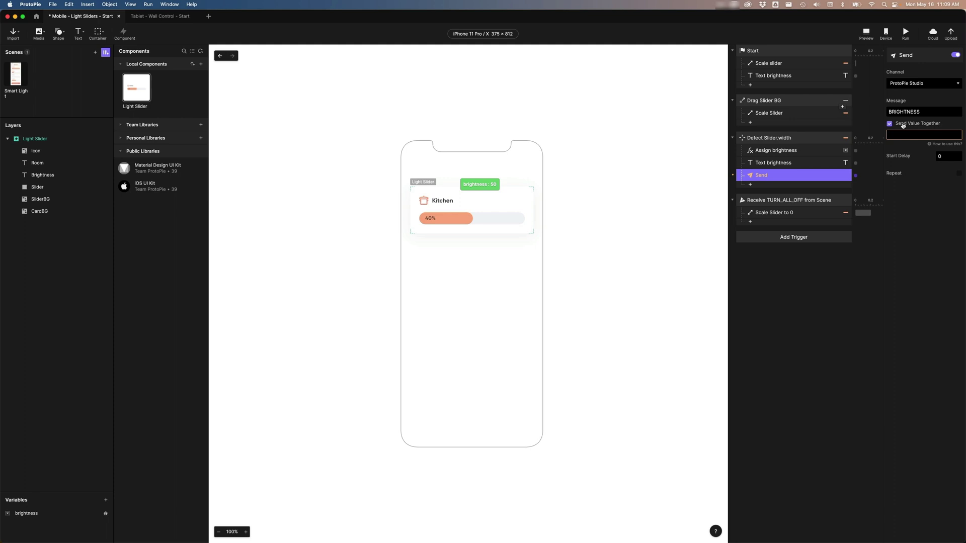
left_click(906, 134)
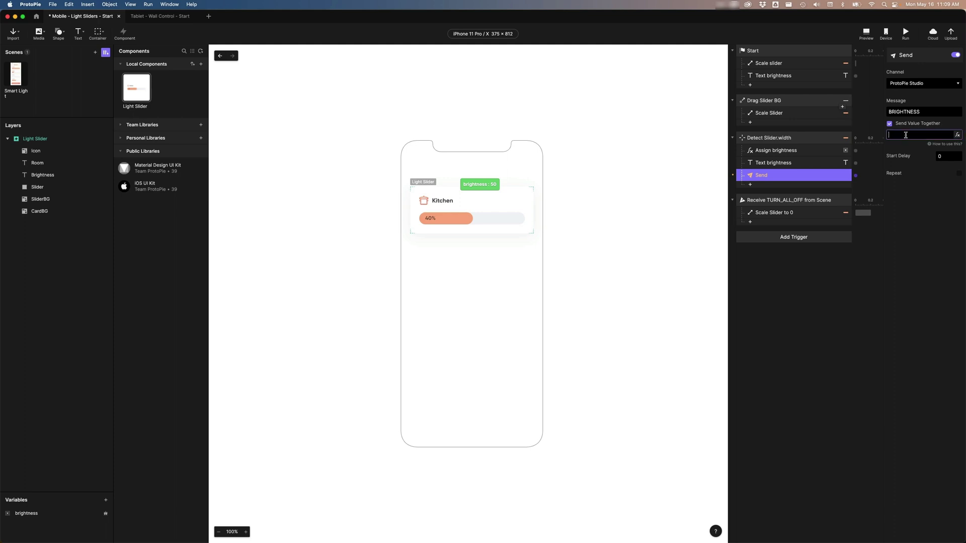
left_click(957, 136)
left_click(936, 135)
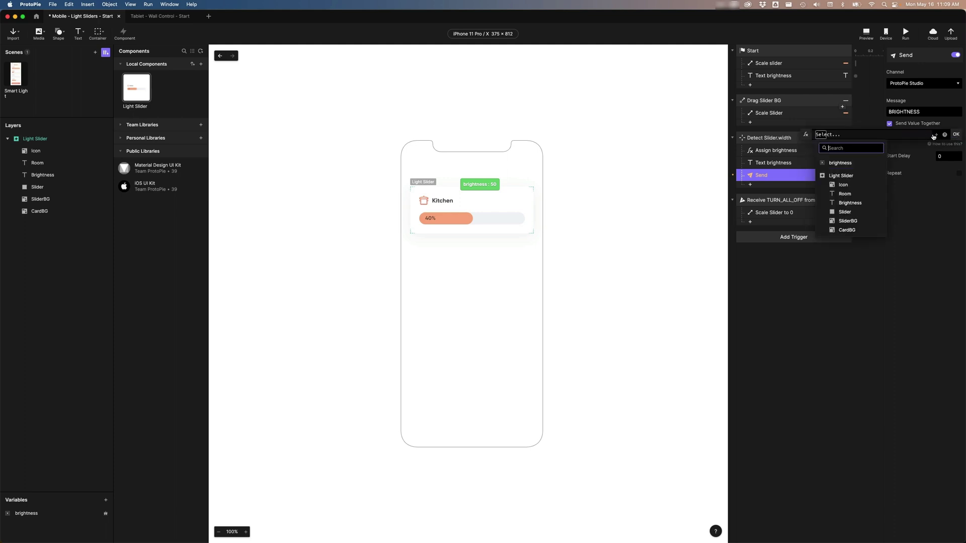
left_click(839, 163)
key("Return")
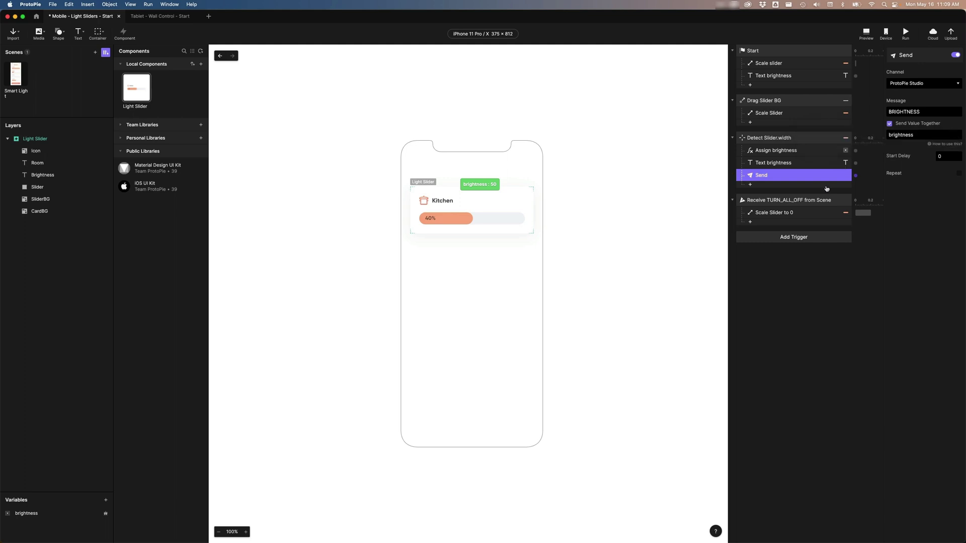
Rename the Send response to 'Send BRIGHTNESS to Studio'.
double_click(761, 175)
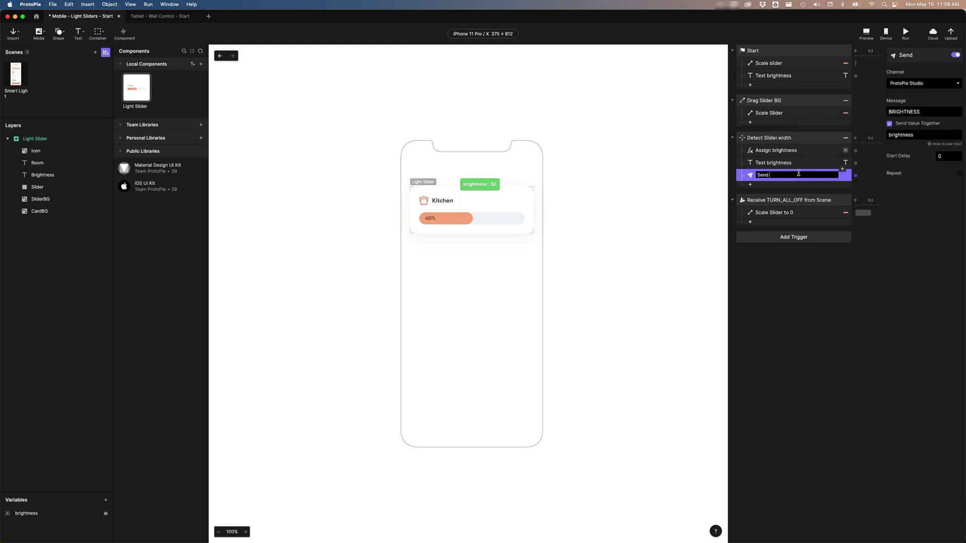
type("BRIGHTNESS to Studio")
key("Return")
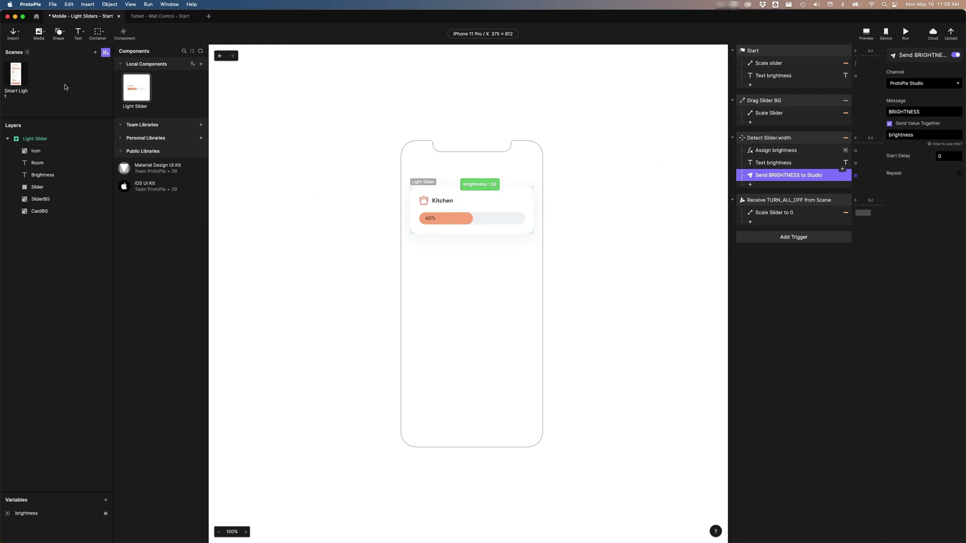
Return to the Smart Light scene, inspect the Living Room and Dining Room labels, and reopen the Light Slider component.
left_click(21, 76)
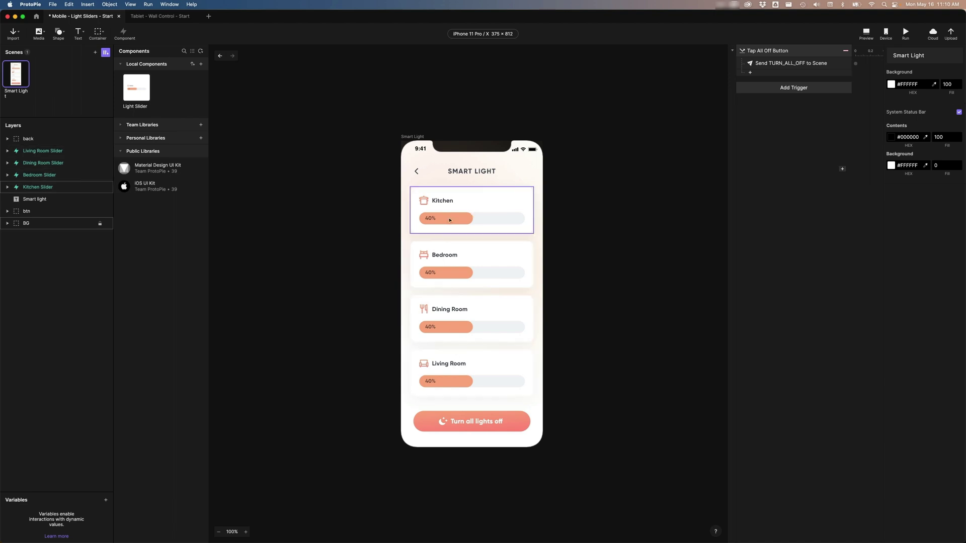
double_click(440, 363)
double_click(440, 364)
triple_click(439, 364)
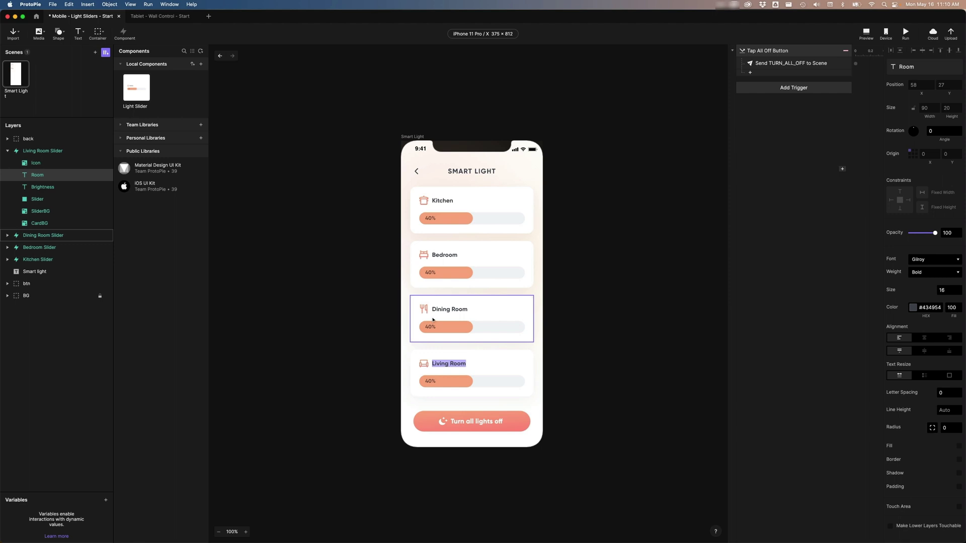
double_click(443, 309)
double_click(442, 310)
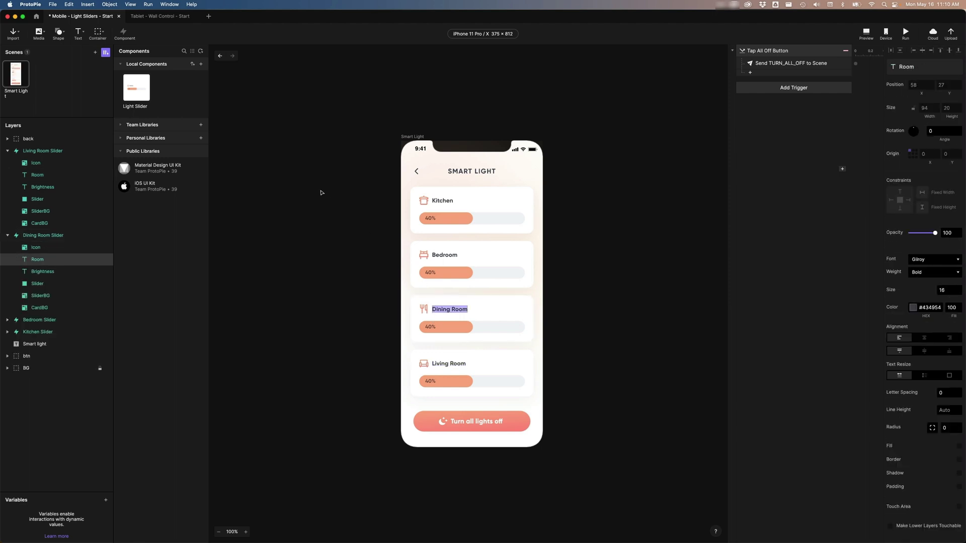
double_click(136, 87)
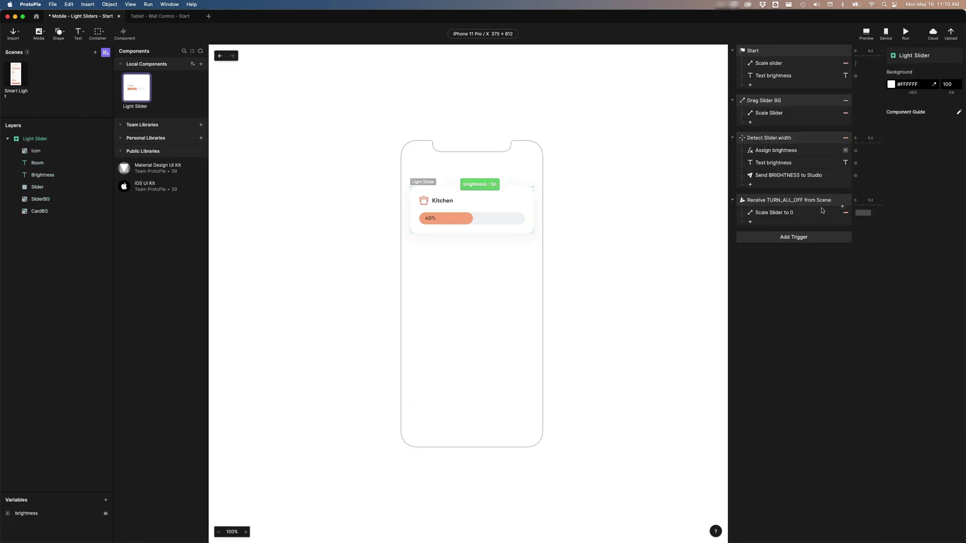
Add another Send response under Detect Slider.width sending ROOM on the ProtoPie Studio channel.
left_click(794, 187)
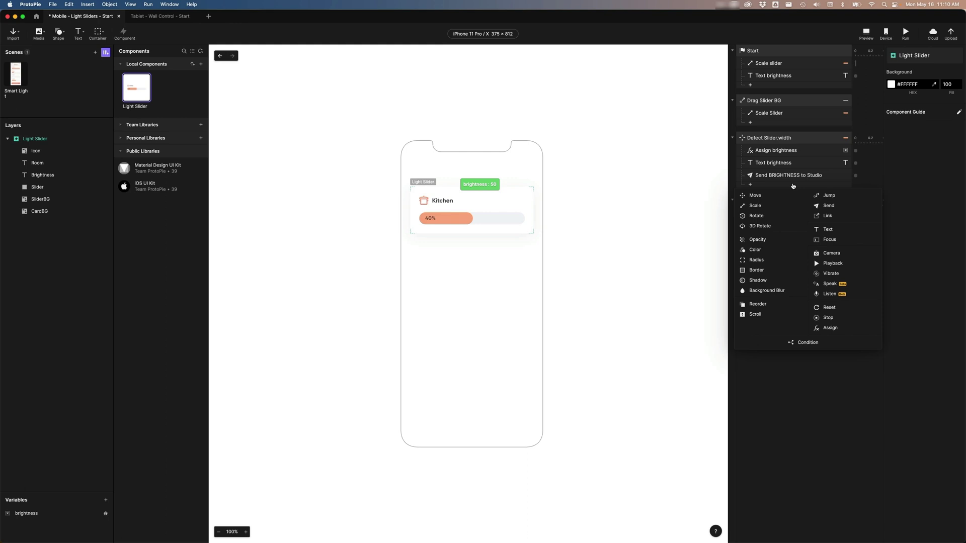
left_click(830, 205)
left_click(912, 86)
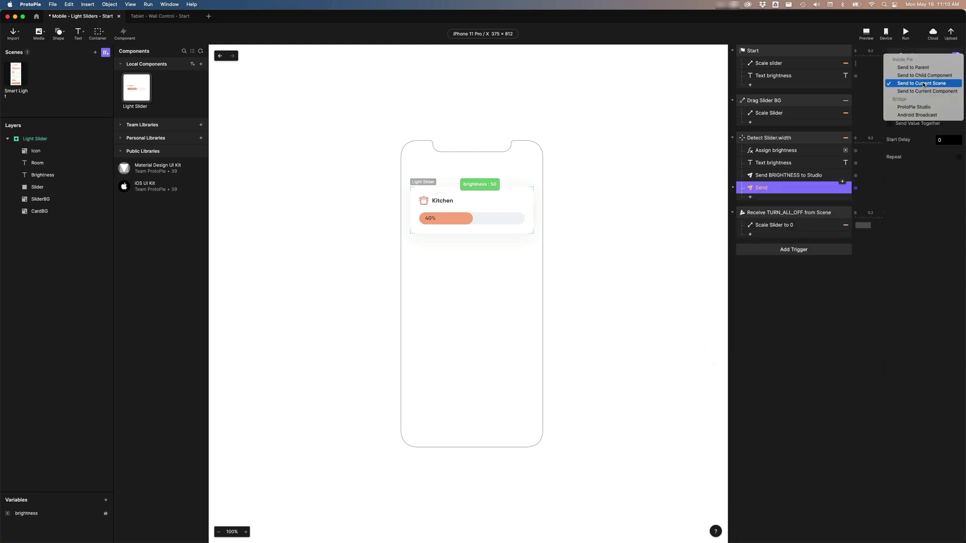
left_click(916, 107)
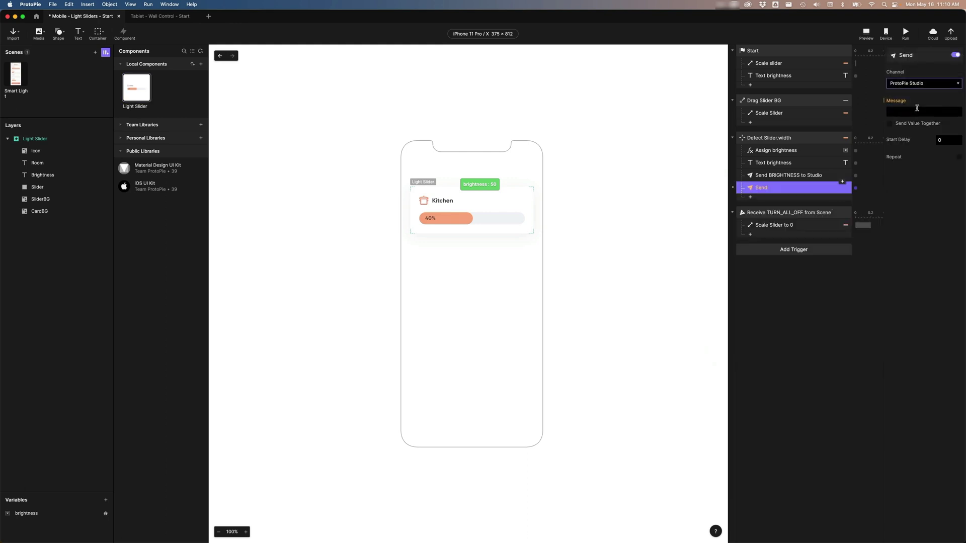
left_click(915, 113)
type("ROOM")
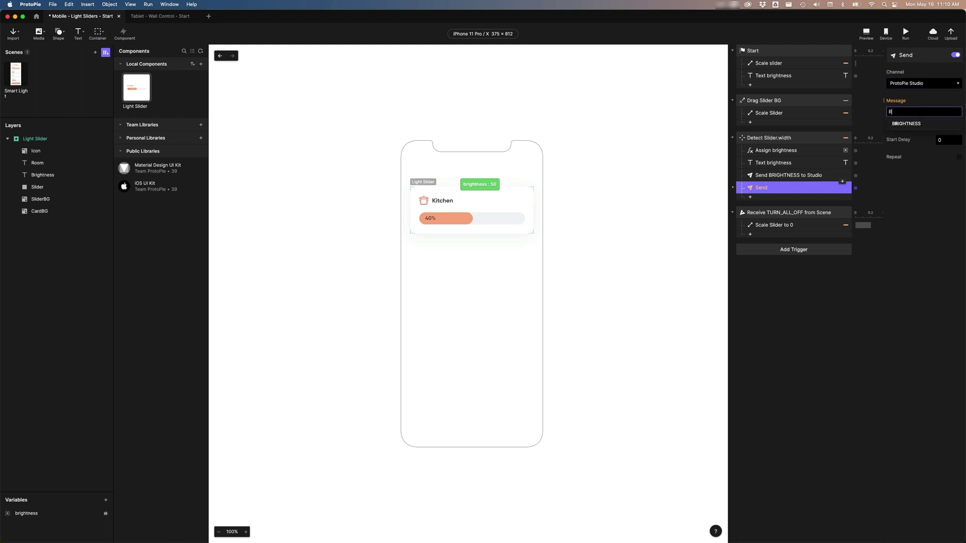
key("Return")
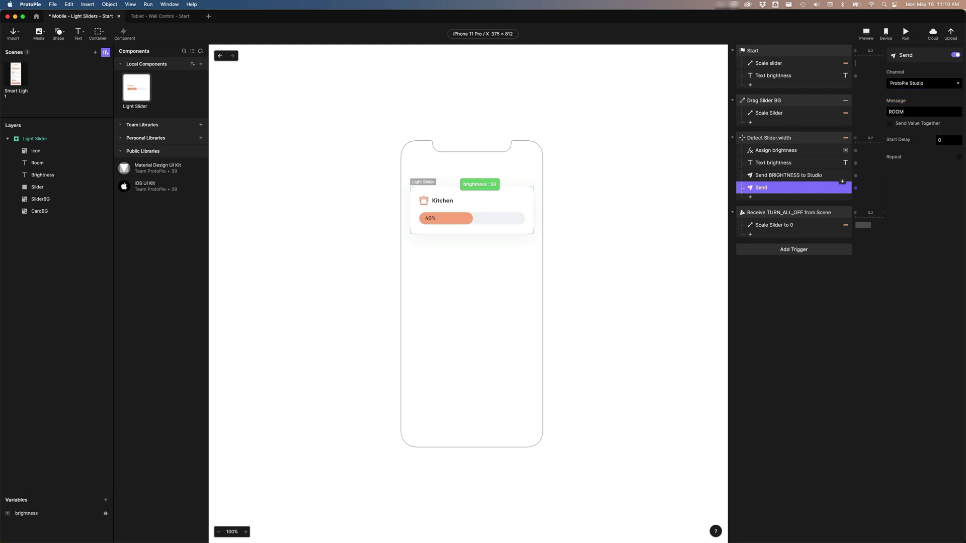
Send `Room`.text along as the ROOM message's value.
left_click(890, 124)
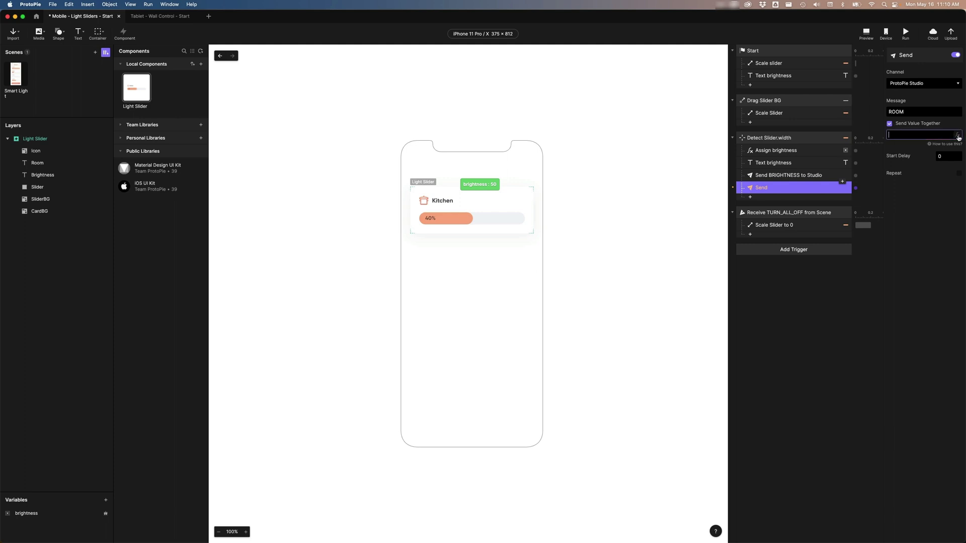
left_click(935, 136)
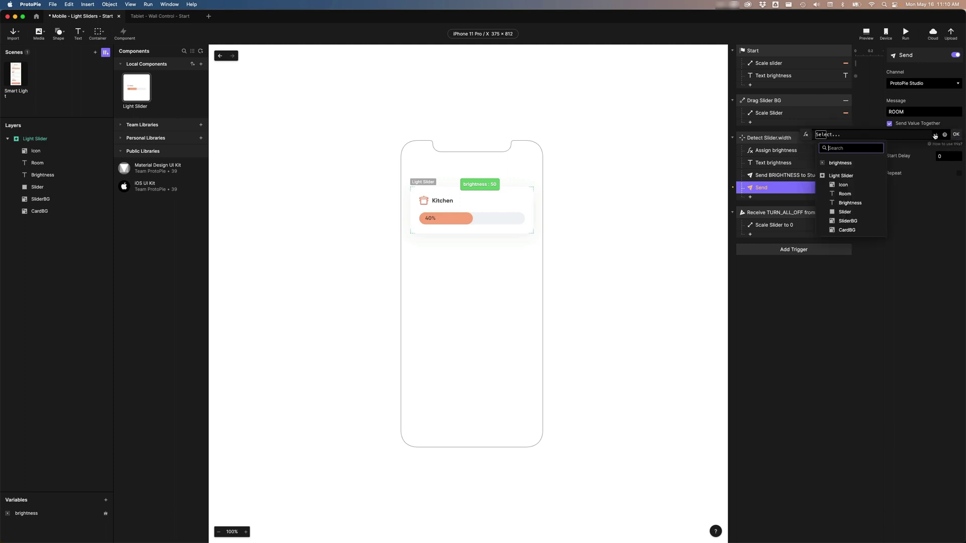
left_click(862, 194)
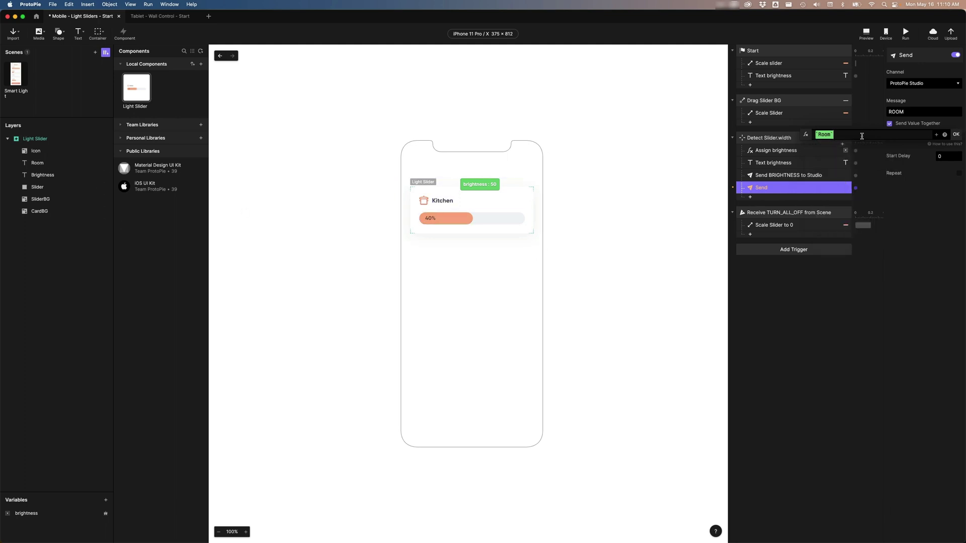
type(".te")
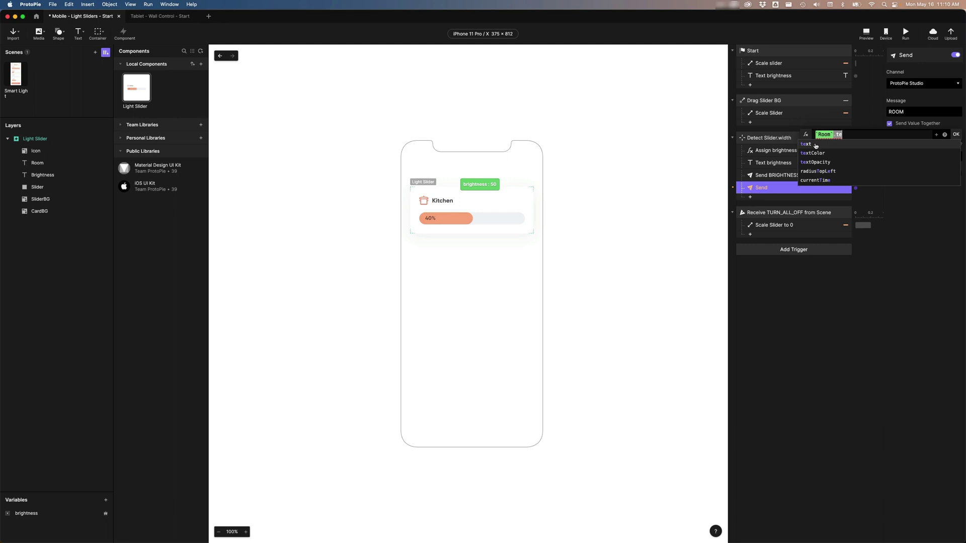
left_click(815, 145)
left_click(956, 134)
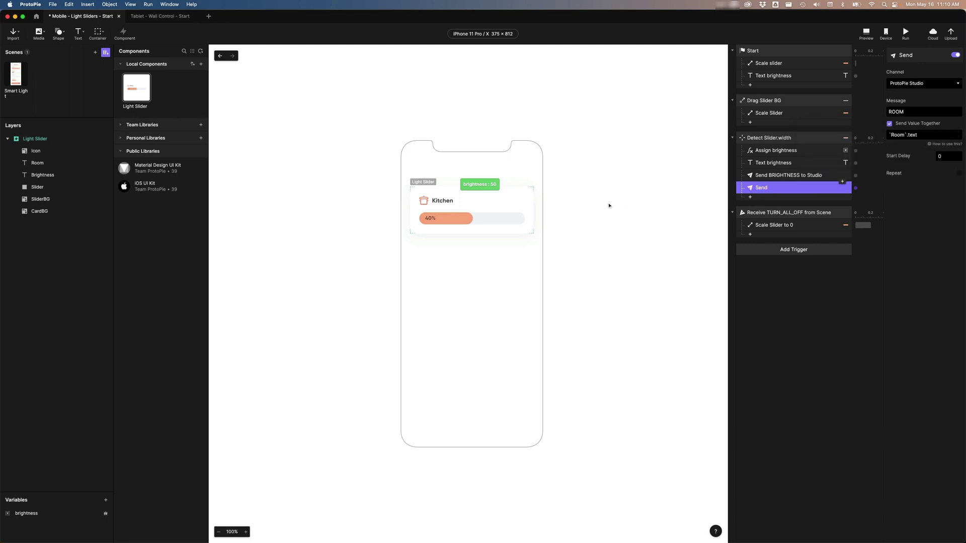
In the tablet wall-control file, add a Receive trigger on the ProtoPie Studio channel.
left_click(154, 18)
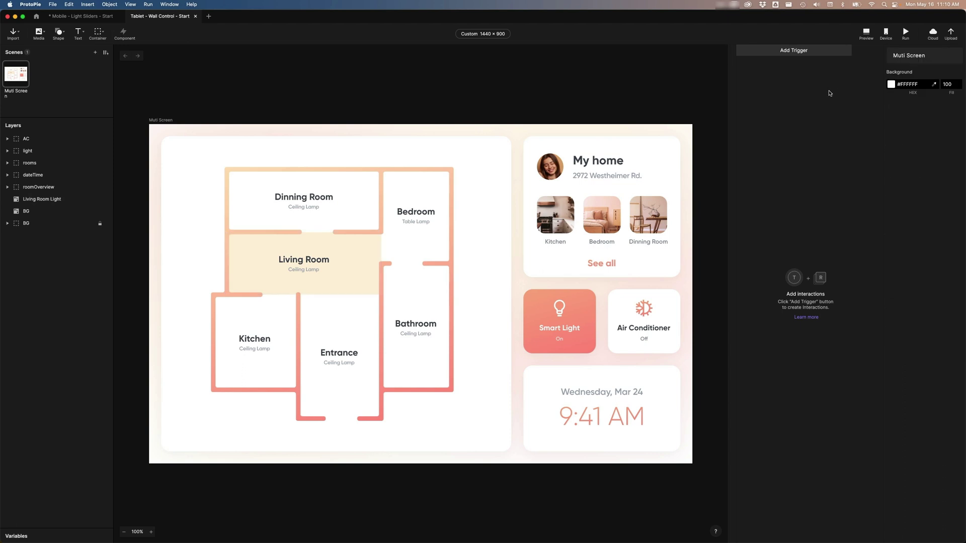
left_click(796, 50)
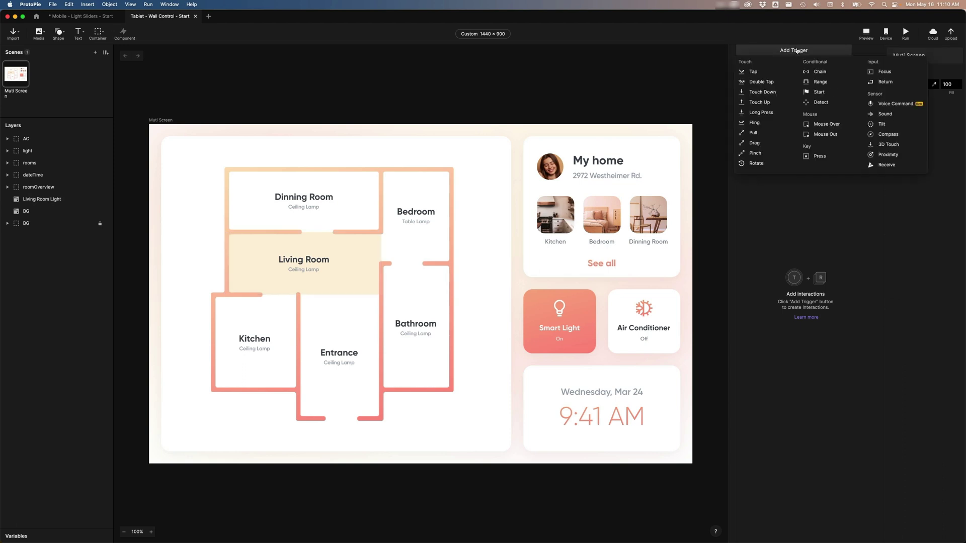
left_click(887, 165)
left_click(916, 85)
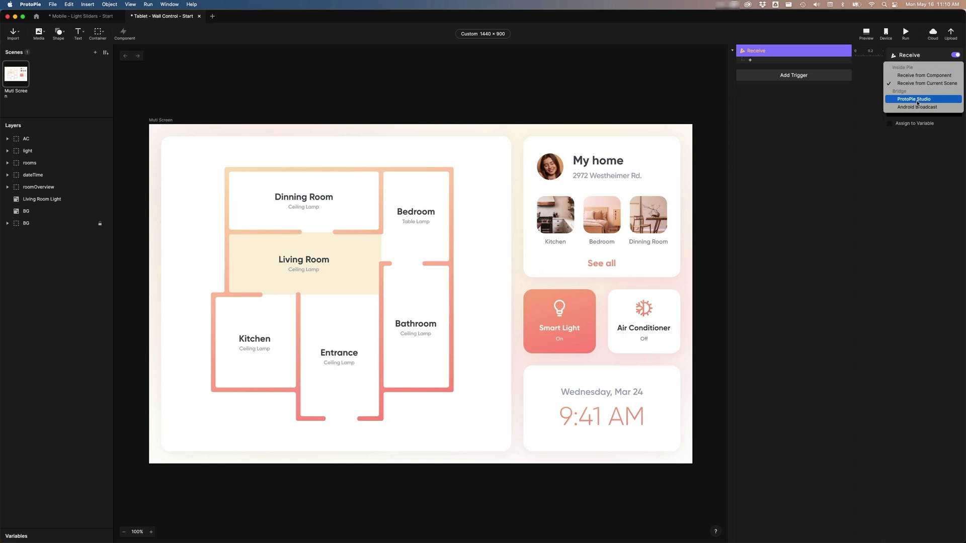
left_click(911, 100)
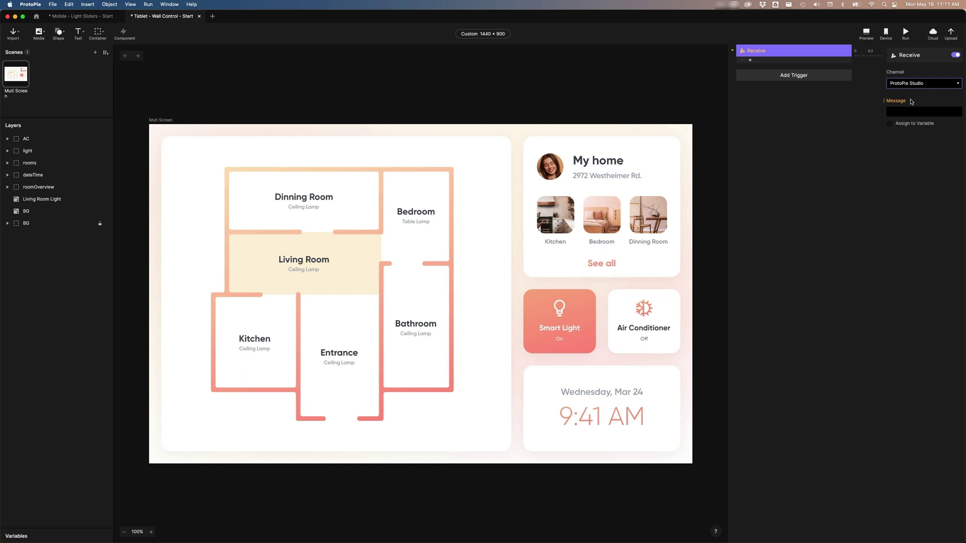
Copy BRIGHTNESS from the phone's Send response and paste it as the Receive trigger's message.
left_click(106, 18)
left_click(810, 175)
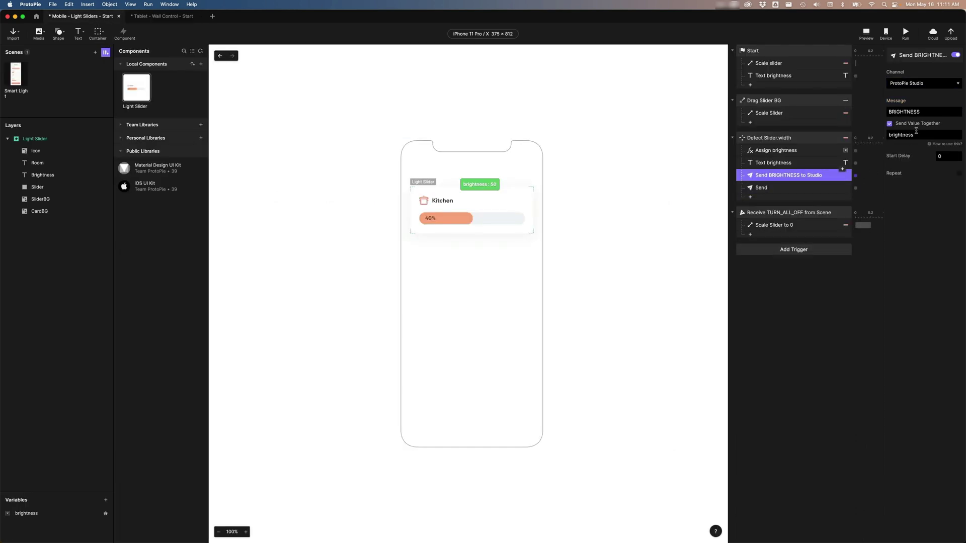
double_click(914, 113)
key("super+c")
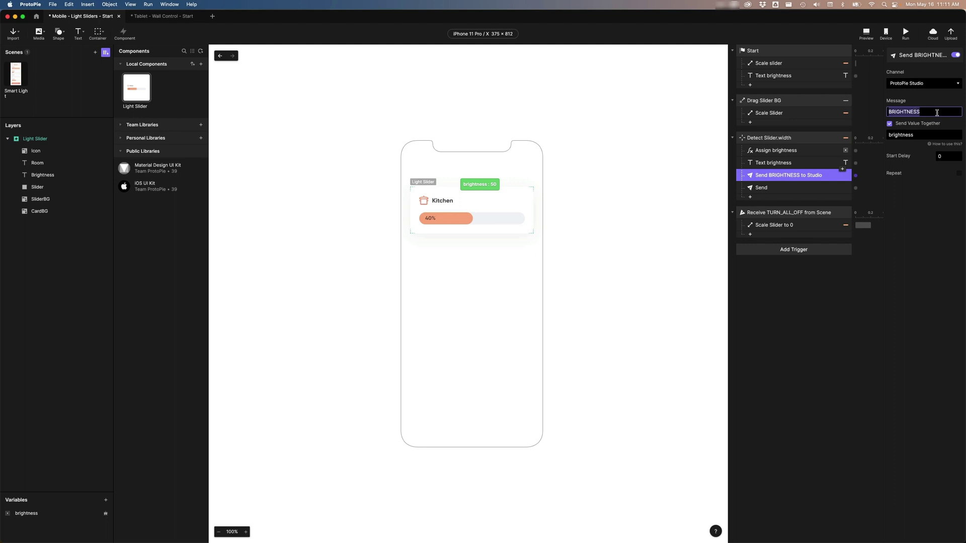
key("ctrl+Tab")
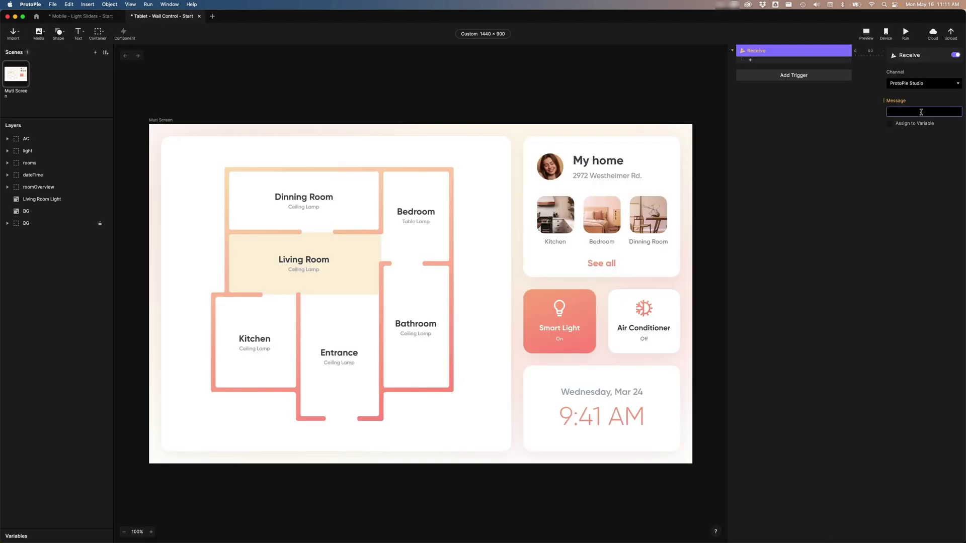
key("super+v")
left_click(928, 167)
left_click(81, 16)
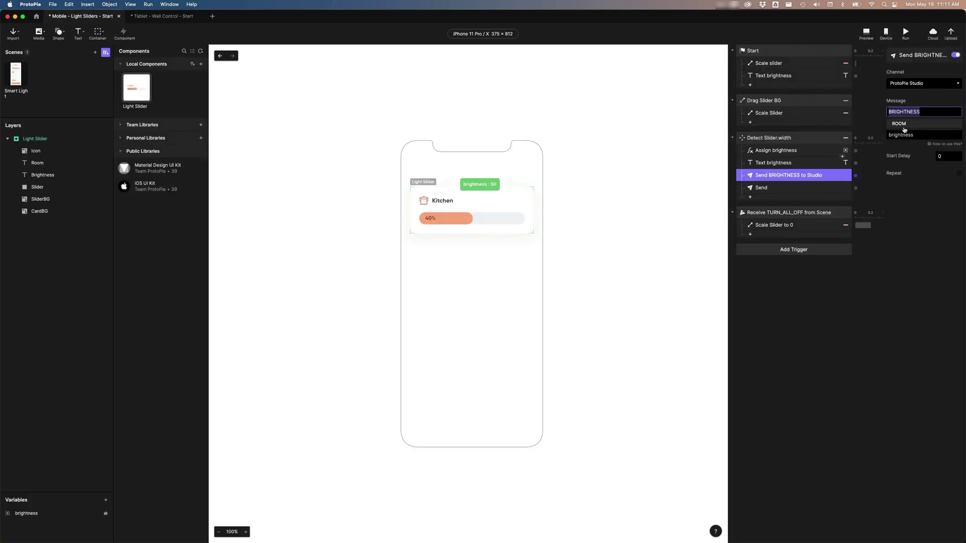
left_click(905, 135)
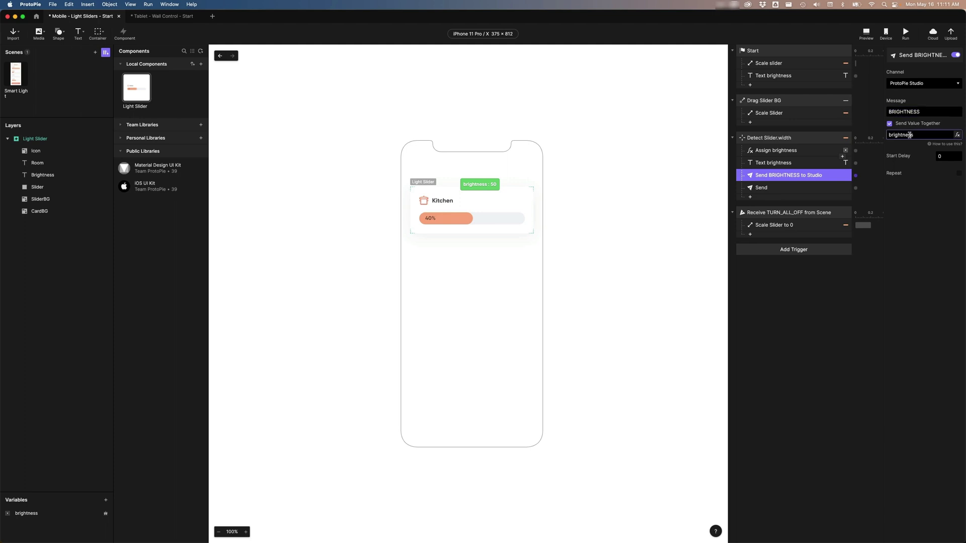
left_click(161, 16)
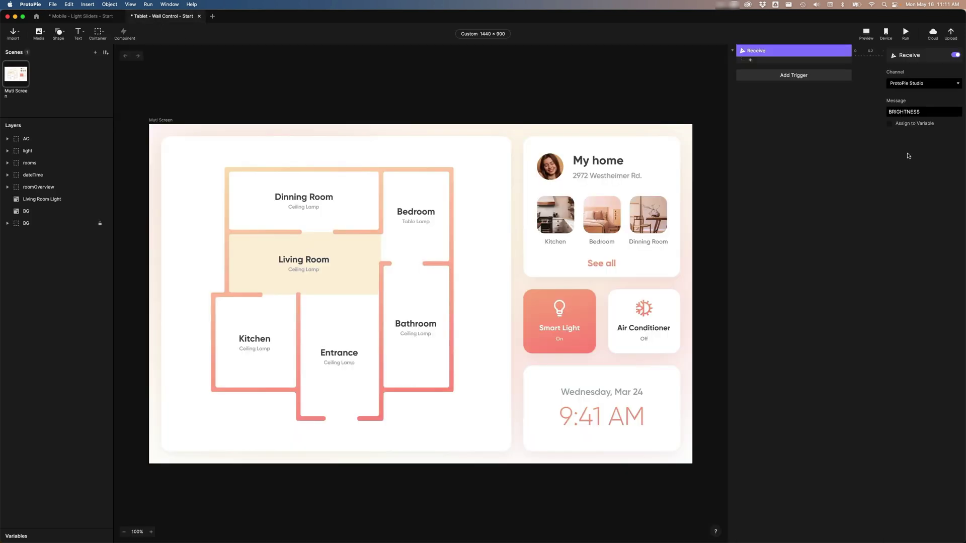
Create a new variable named brightness to hold the received value.
left_click(905, 124)
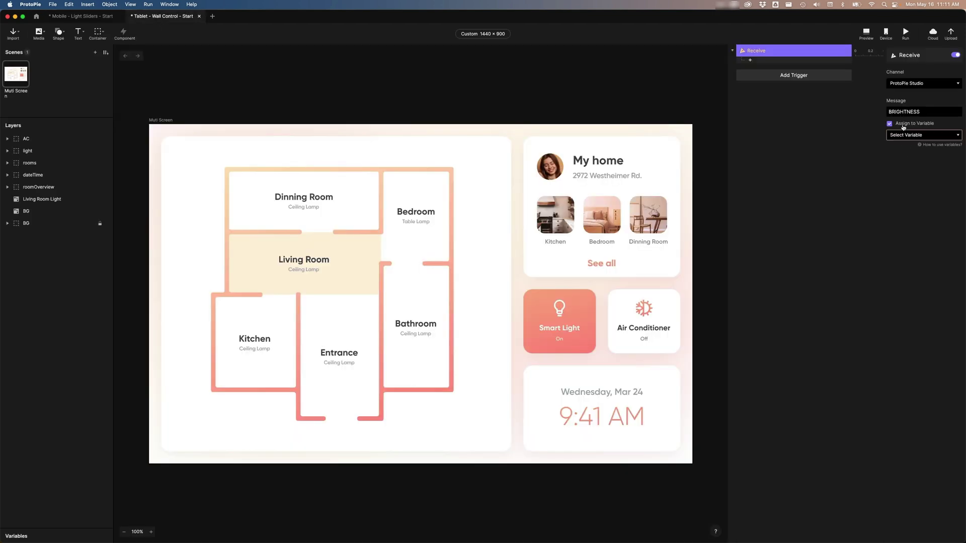
left_click(911, 136)
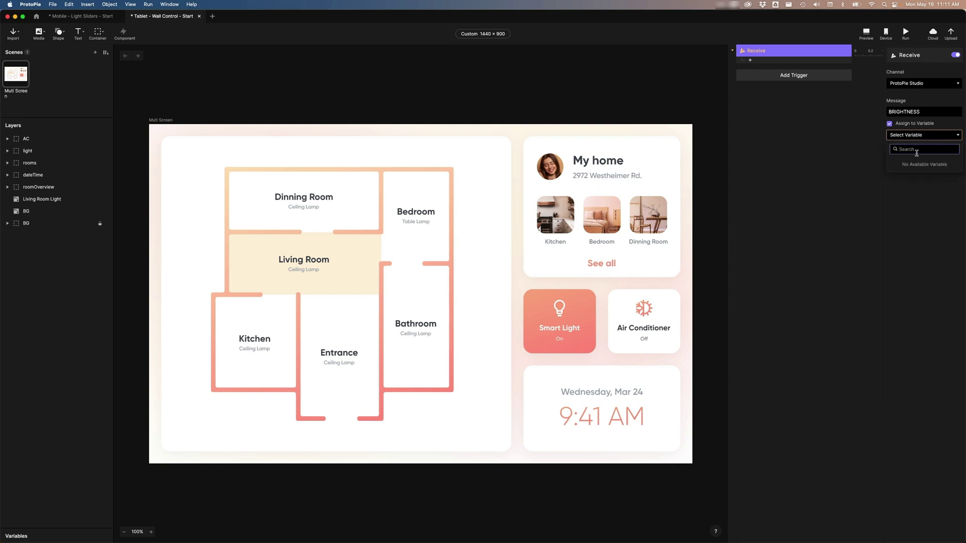
left_click(23, 536)
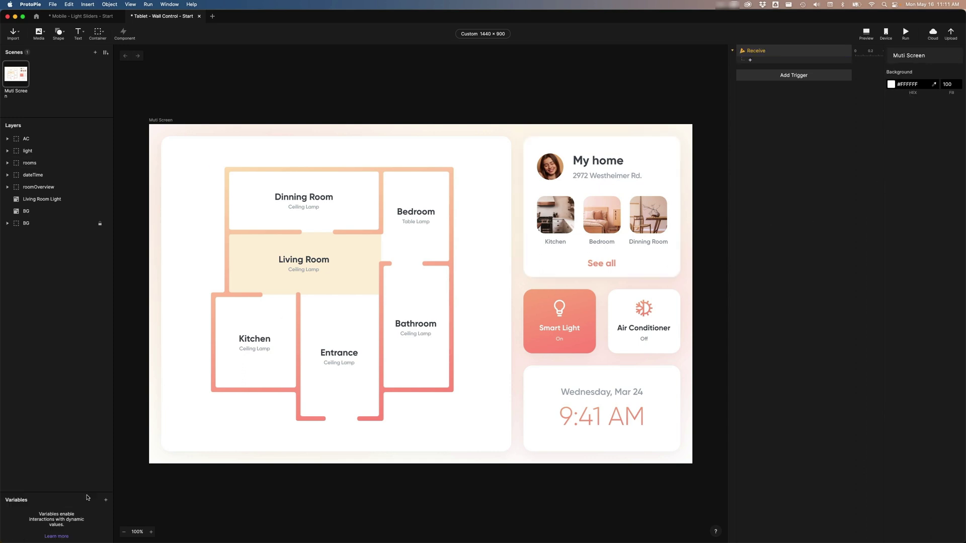
left_click(105, 503)
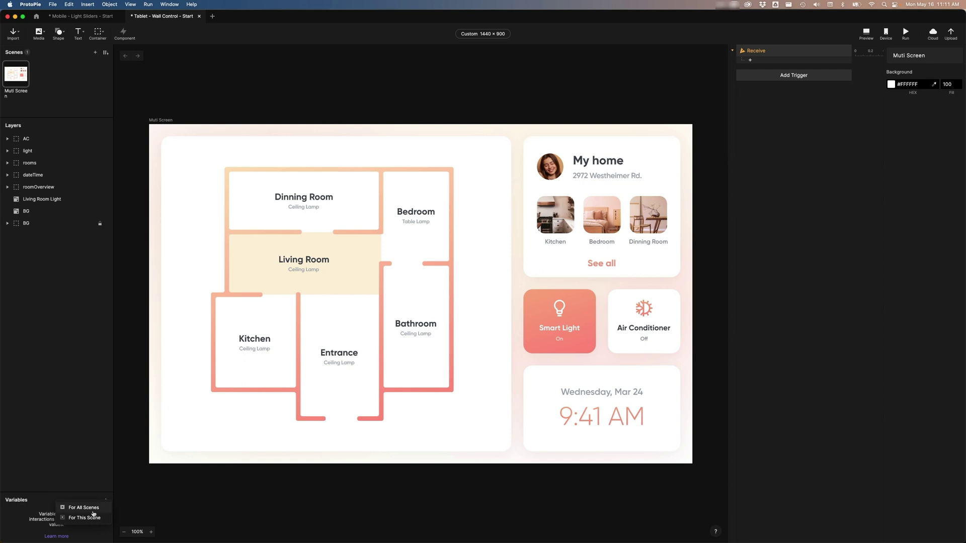
left_click(68, 518)
double_click(29, 514)
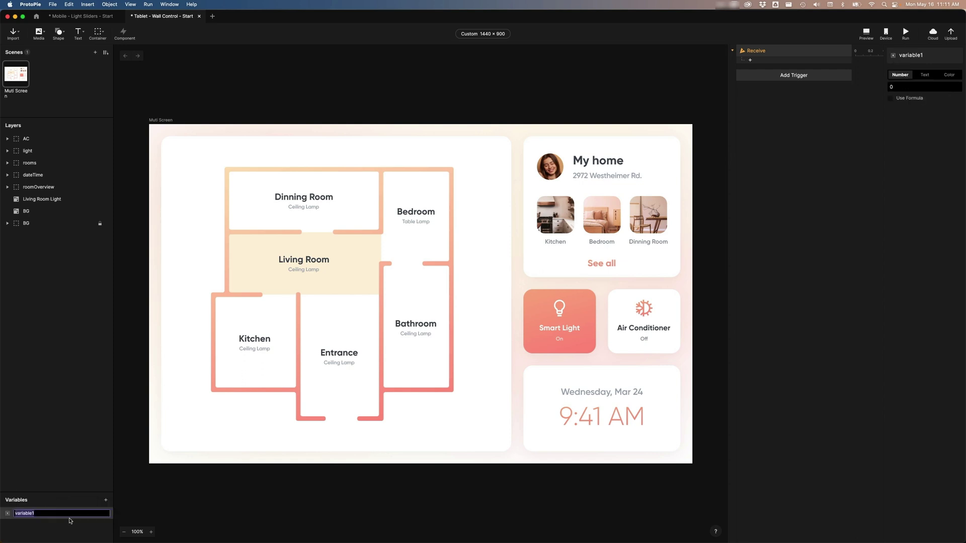
type("brightness")
key("Return")
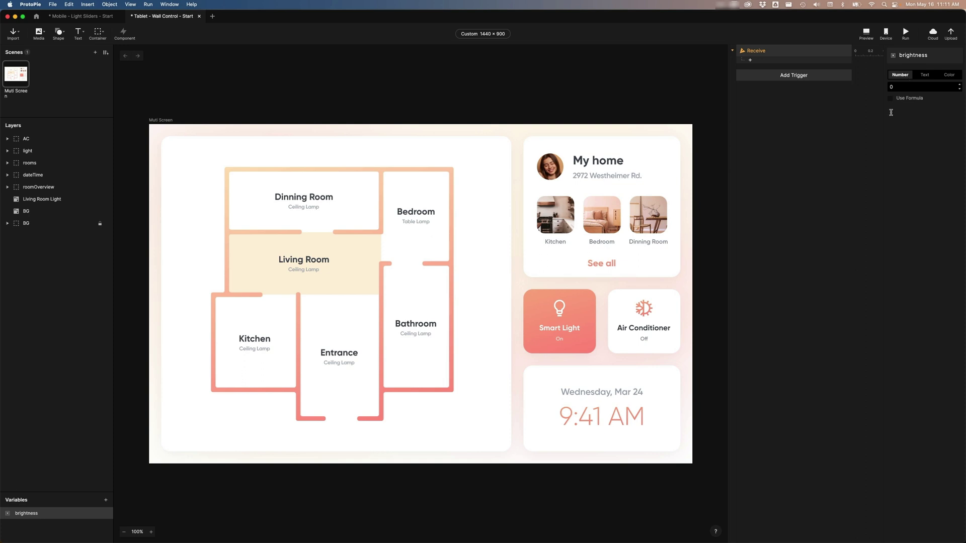
Assign the received BRIGHTNESS value to the brightness variable.
left_click(834, 124)
left_click(767, 50)
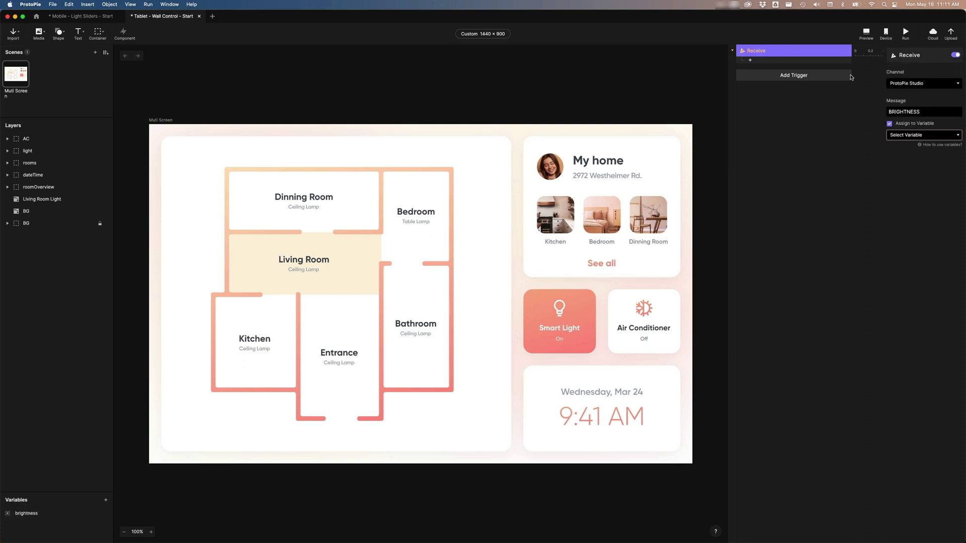
left_click(926, 136)
left_click(911, 164)
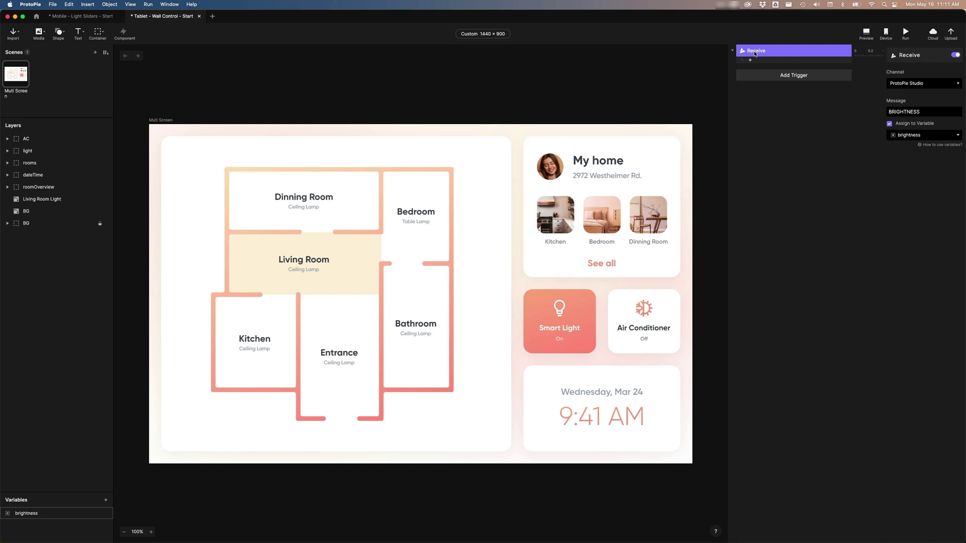
Rename the trigger to 'Receive BRIGHTNESS from Studio'.
double_click(795, 50)
left_click(795, 51)
type("BR")
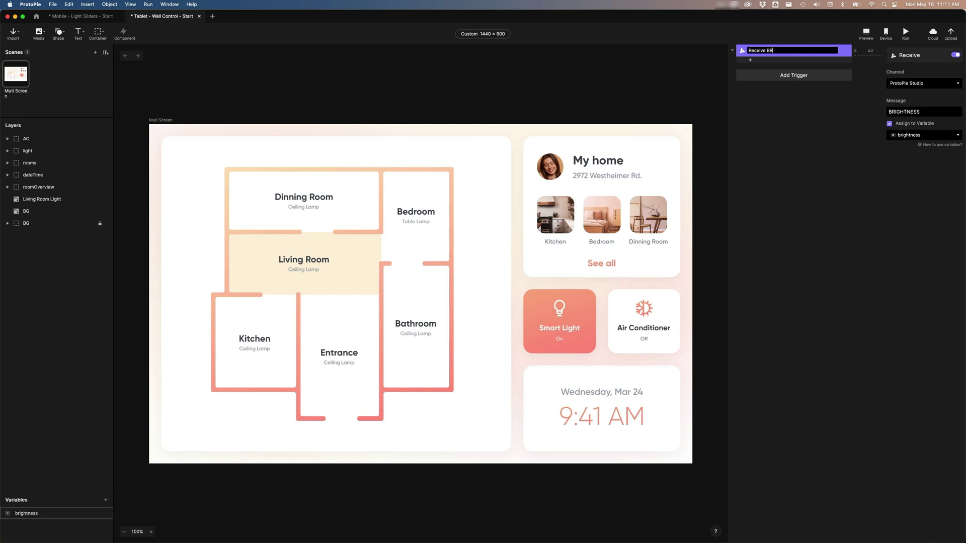
type("IGHTNESS from Studio")
key("Return")
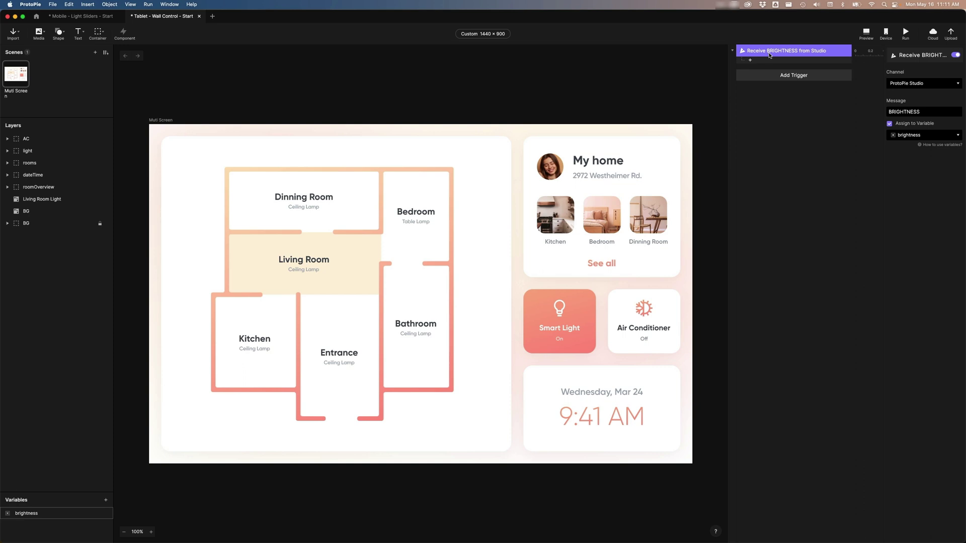
Add another Receive trigger listening for ROOM on the ProtoPie Studio channel.
left_click(788, 121)
left_click(789, 77)
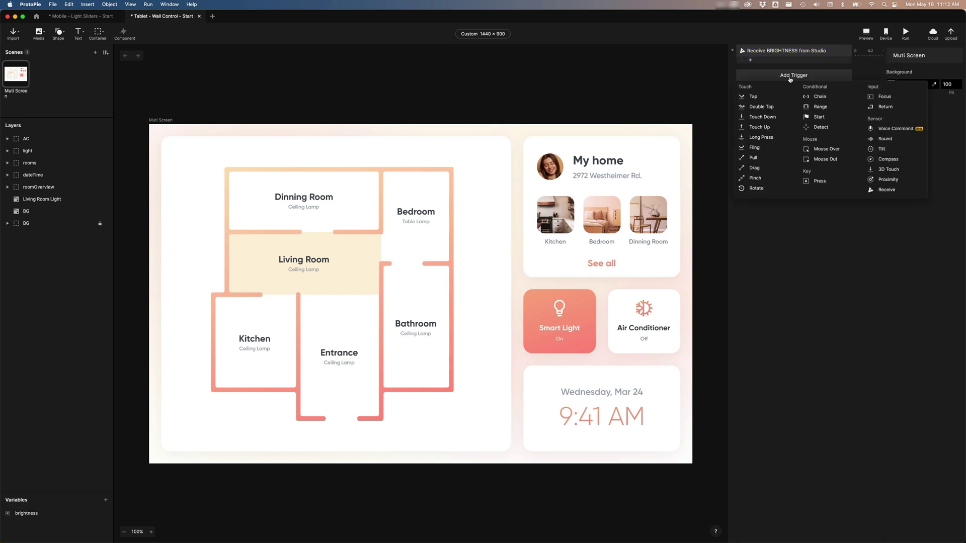
left_click(884, 195)
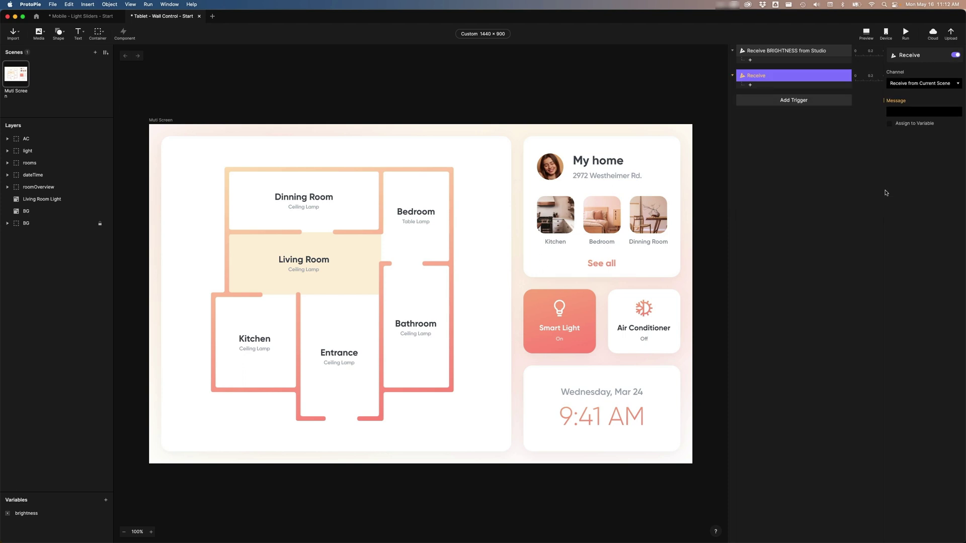
left_click(932, 76)
left_click(923, 101)
left_click(910, 112)
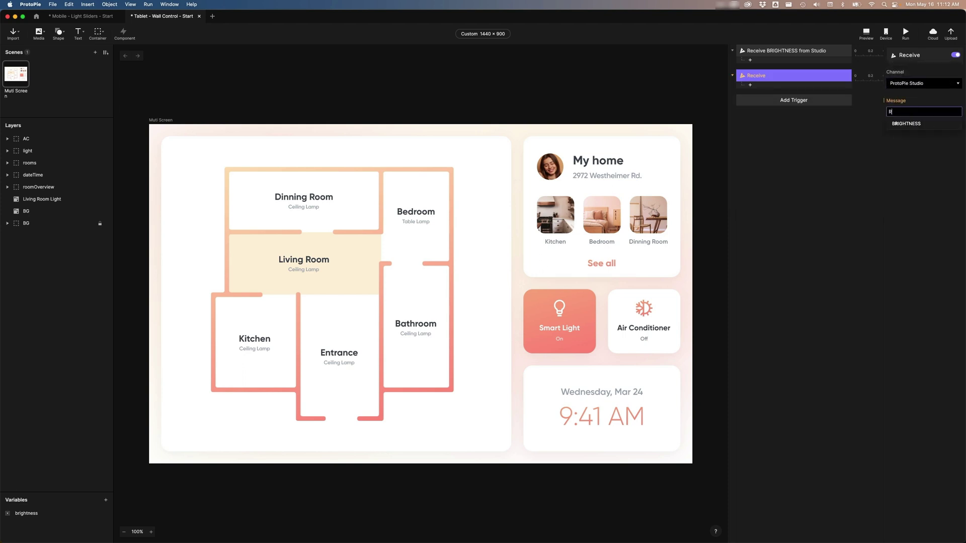
type("ROOM")
key("Return")
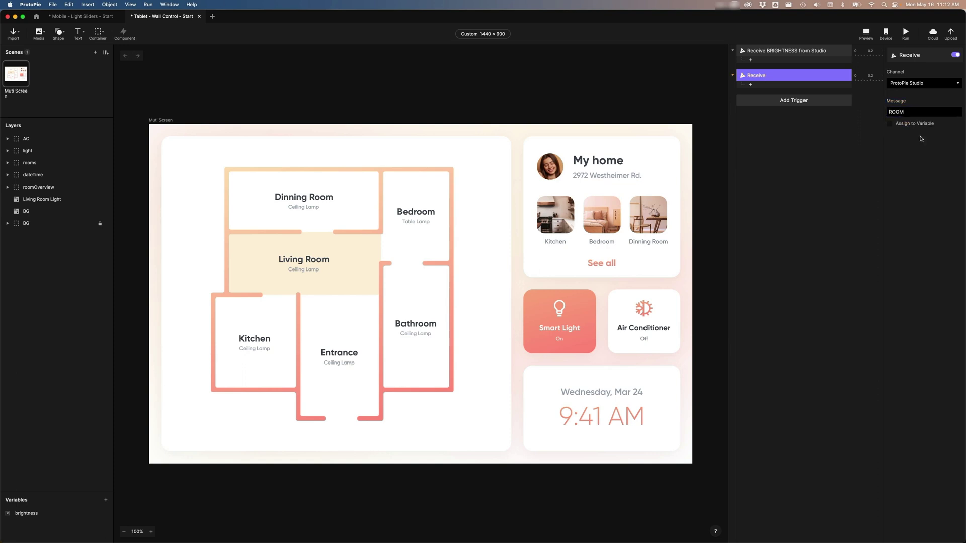
Enable storing the value and create a new text variable named room.
left_click(906, 125)
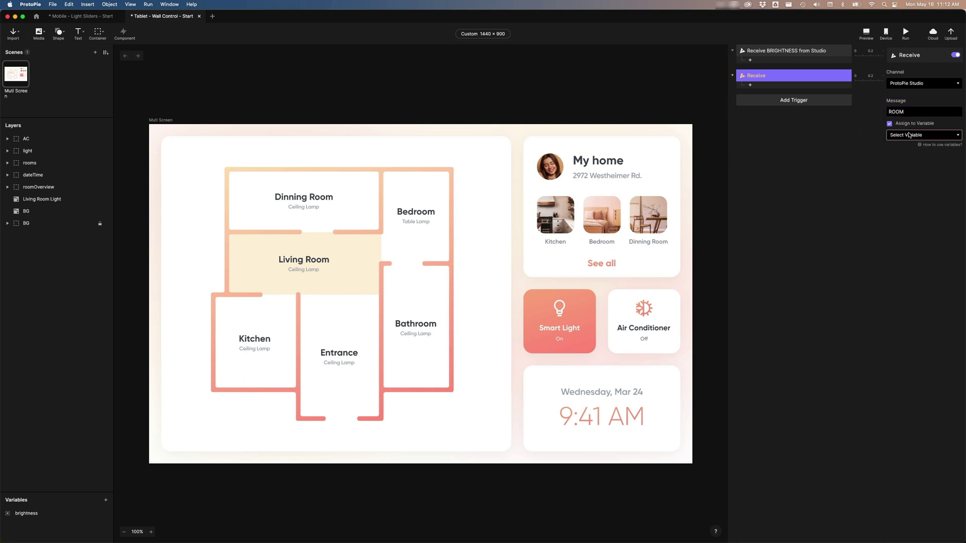
left_click(106, 501)
left_click(63, 517)
double_click(23, 526)
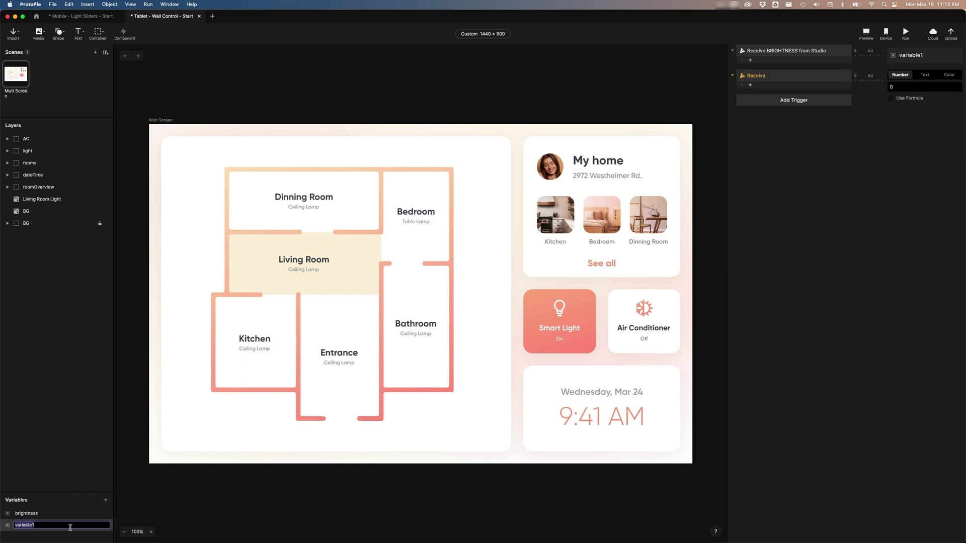
type("room")
key("Return")
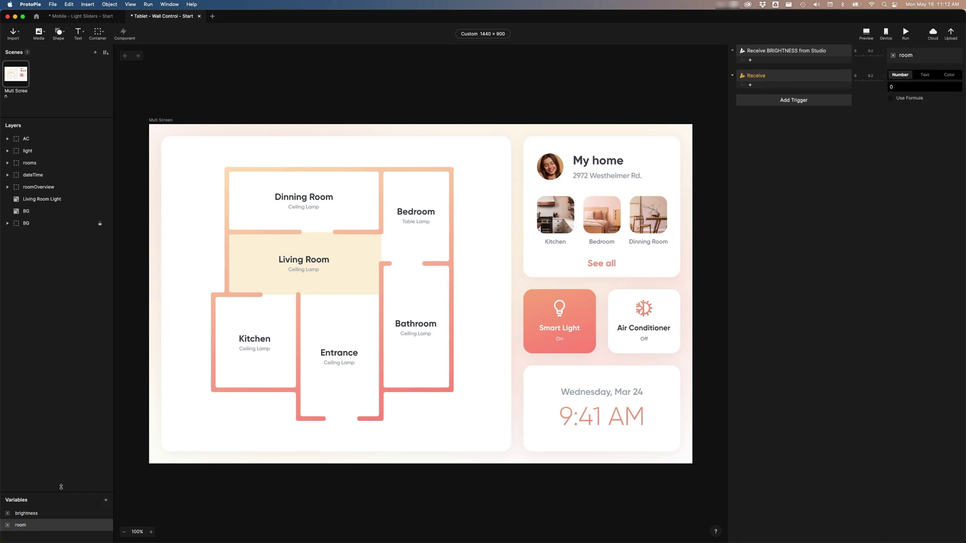
left_click(925, 76)
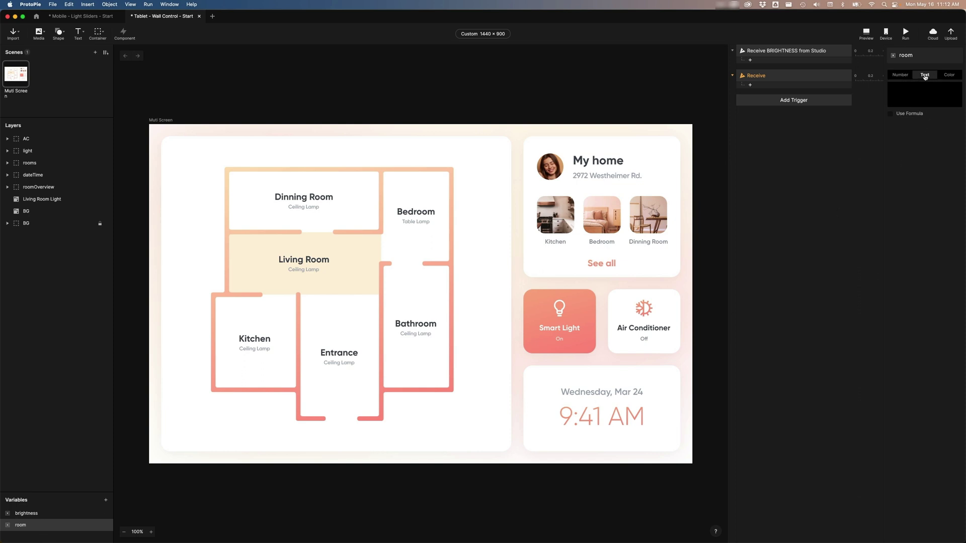
Assign ROOM to the room variable and rename the trigger 'Receive ROOM from Studio'.
left_click(757, 76)
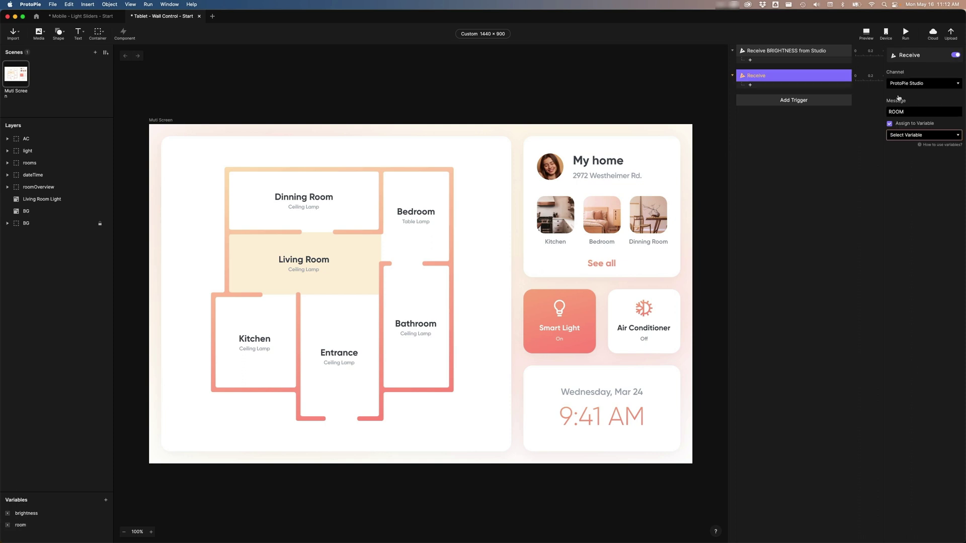
left_click(946, 134)
left_click(918, 176)
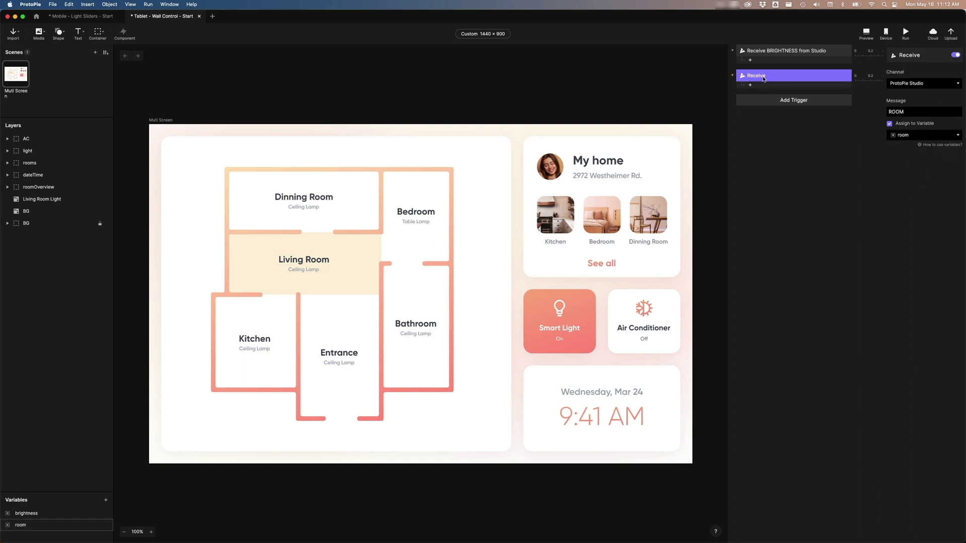
double_click(779, 76)
left_click(778, 75)
type("ROO")
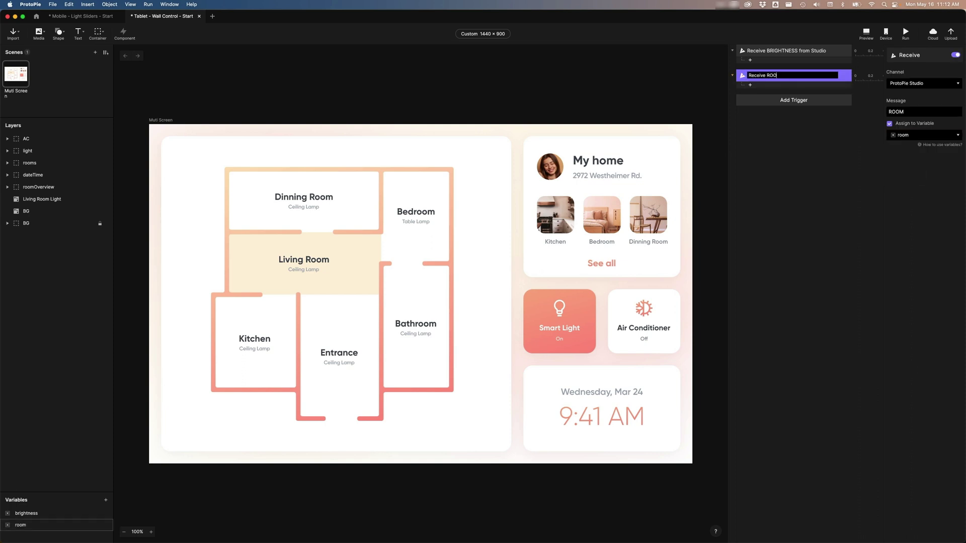
type("M from Studio")
key("Return")
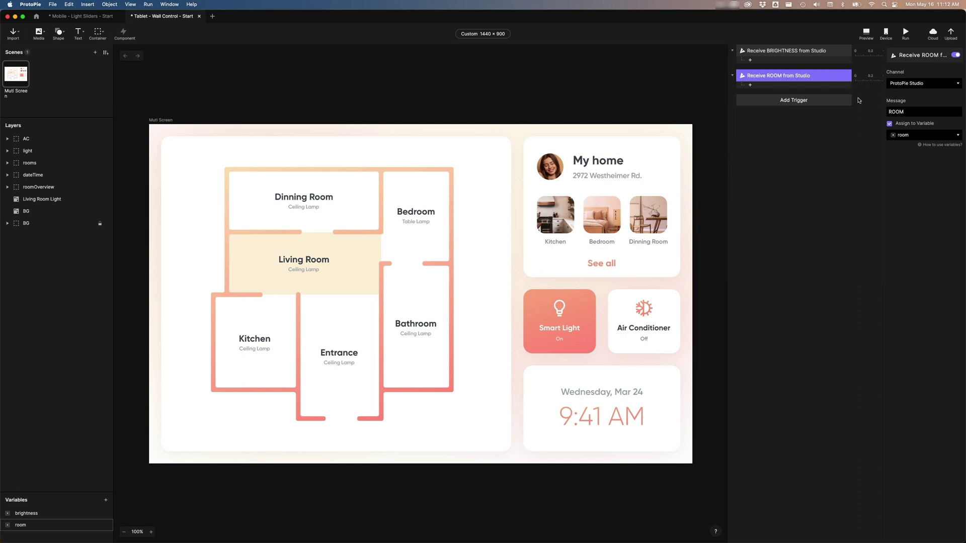
In the Mobile Light Sliders file, rename the ROOM Send response to 'Send ROOM to Studio'.
left_click(73, 17)
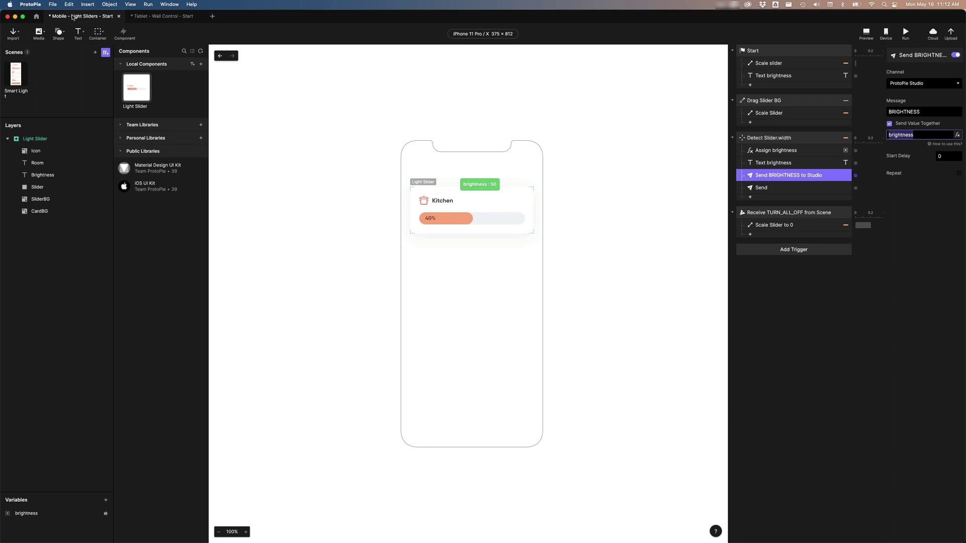
left_click(773, 191)
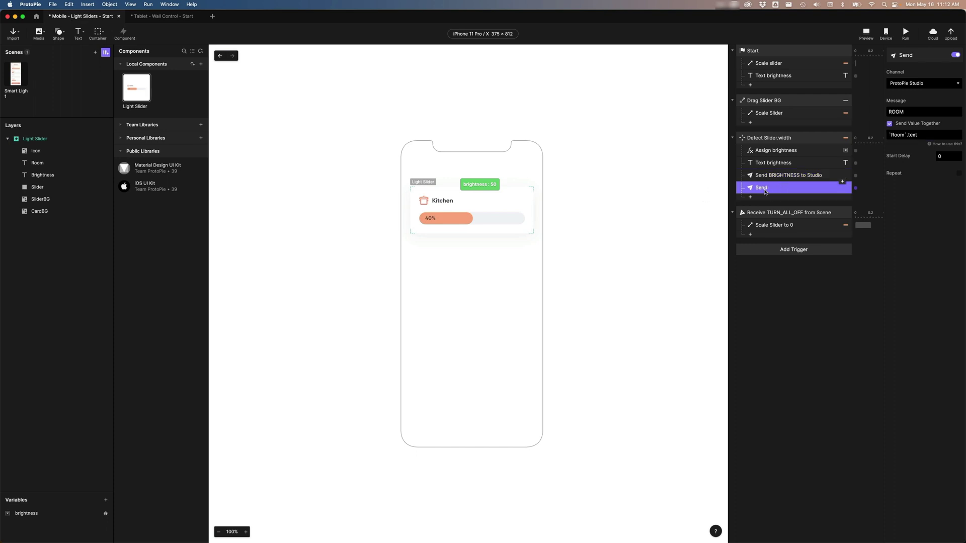
double_click(765, 191)
type("ROO")
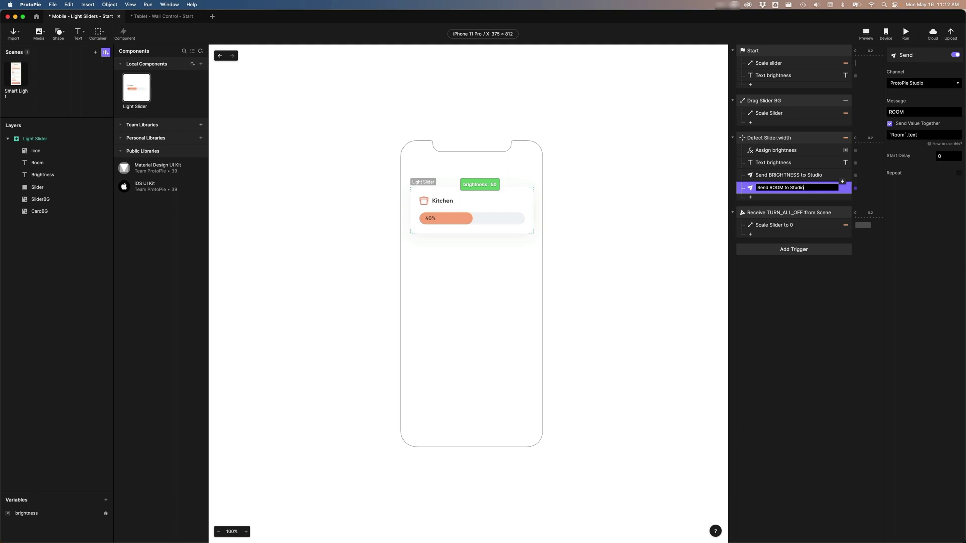
type("M to Studio")
key("Return")
Review the Send BRIGHTNESS to Studio settings, then return to the Tablet - Wall Control file.
left_click(801, 177)
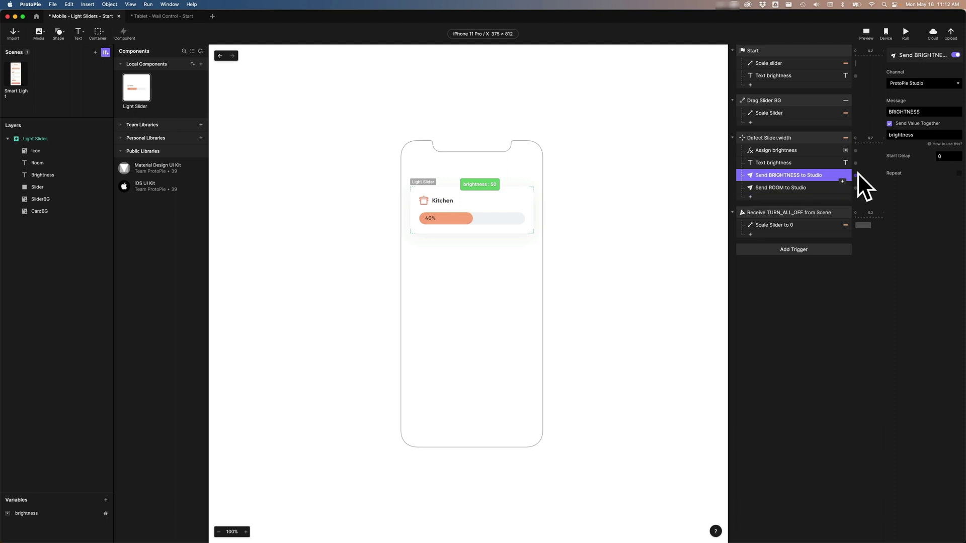
left_click(816, 189)
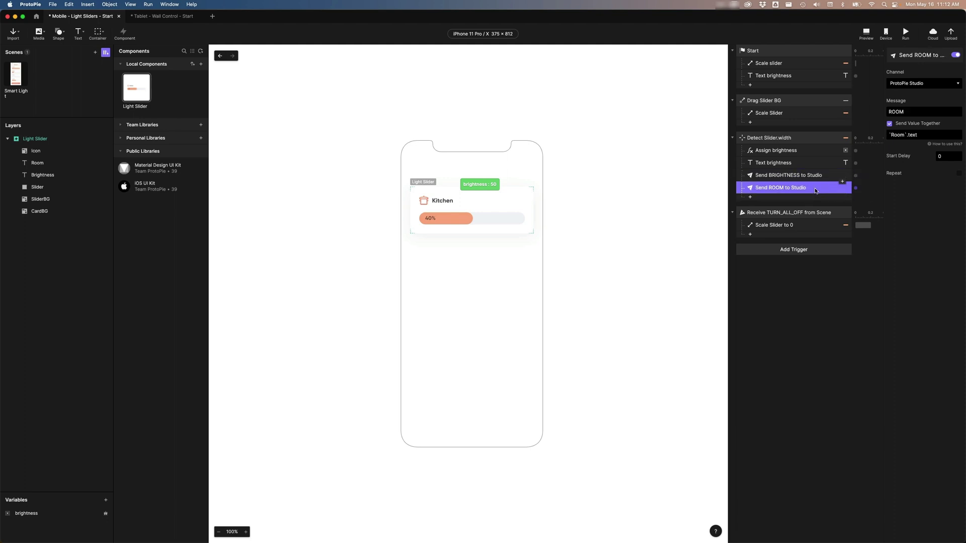
left_click(151, 19)
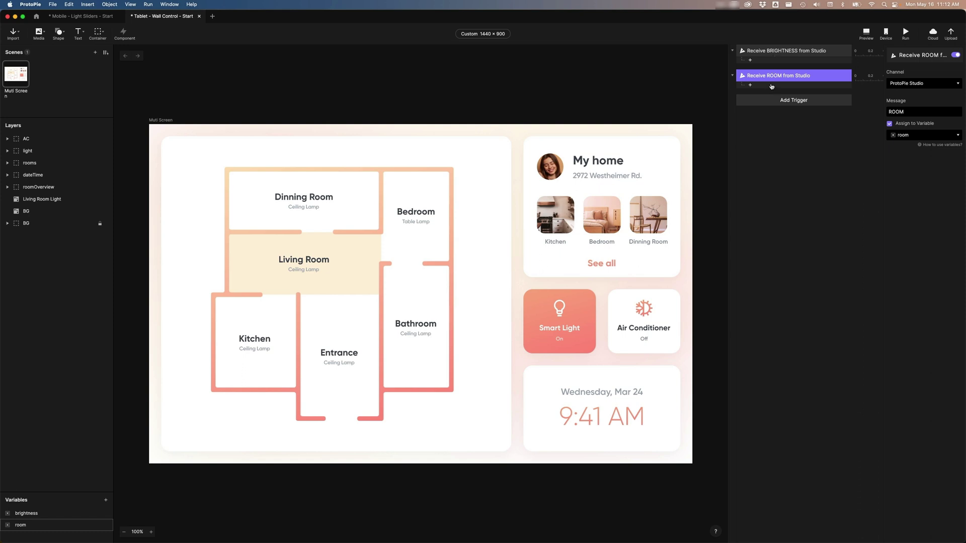
Add a Condition to the Receive ROOM trigger that compares the room variable.
left_click(773, 51)
left_click(780, 77)
left_click(755, 87)
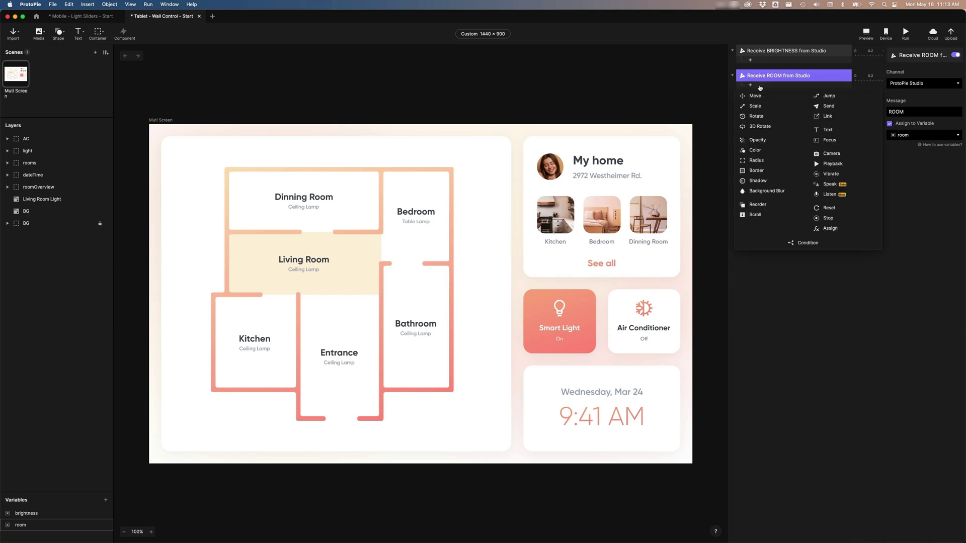
left_click(816, 243)
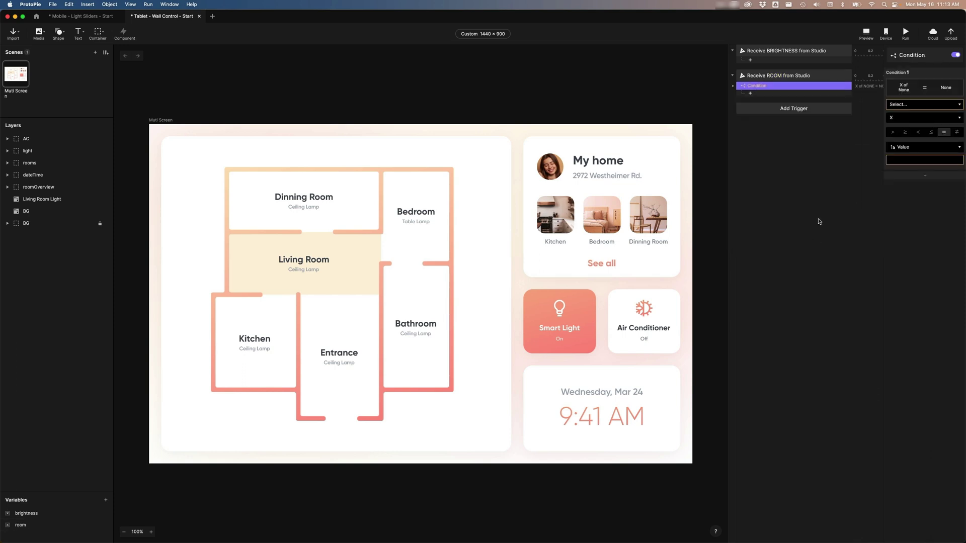
left_click(923, 104)
left_click(858, 155)
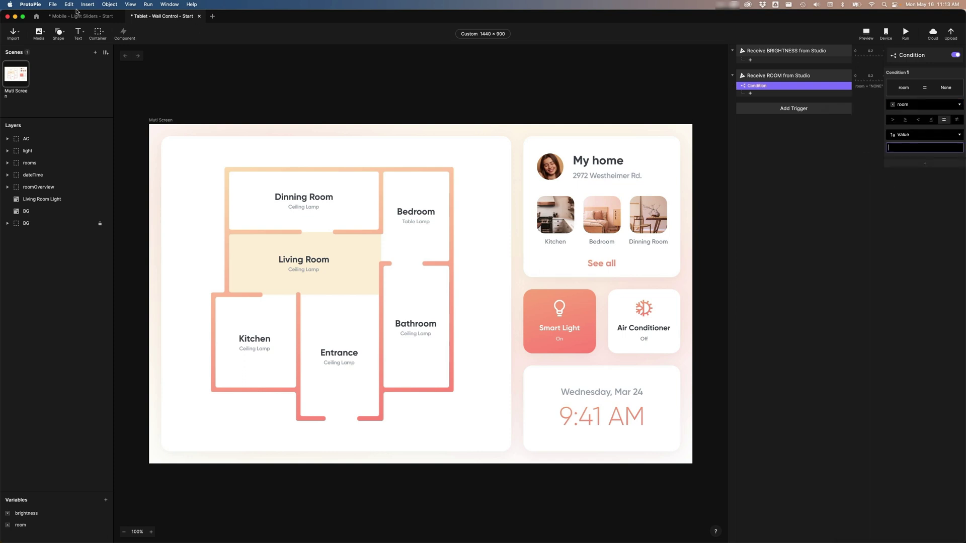
Copy the 'Living Room' label text from the phone's Smart Light scene.
left_click(78, 15)
left_click(15, 76)
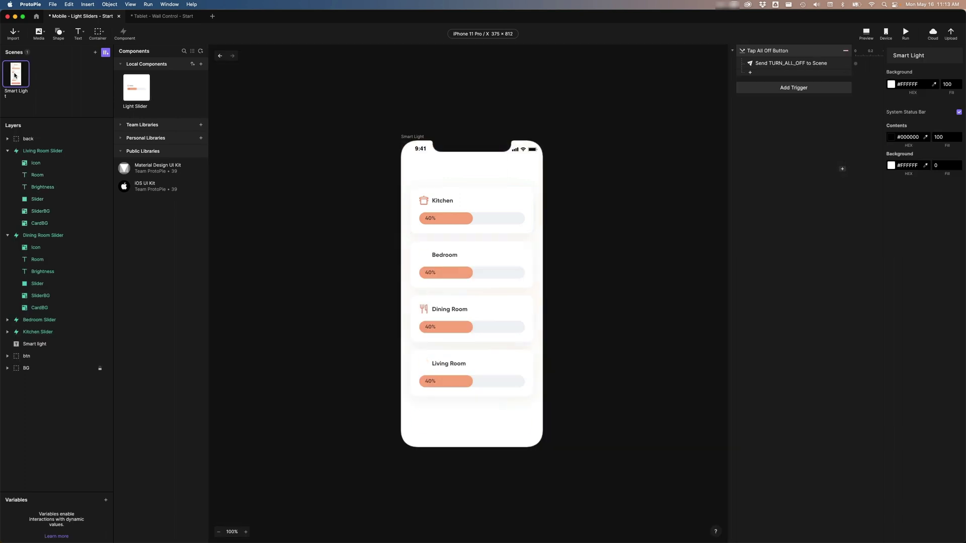
double_click(443, 367)
double_click(443, 365)
key("super+c")
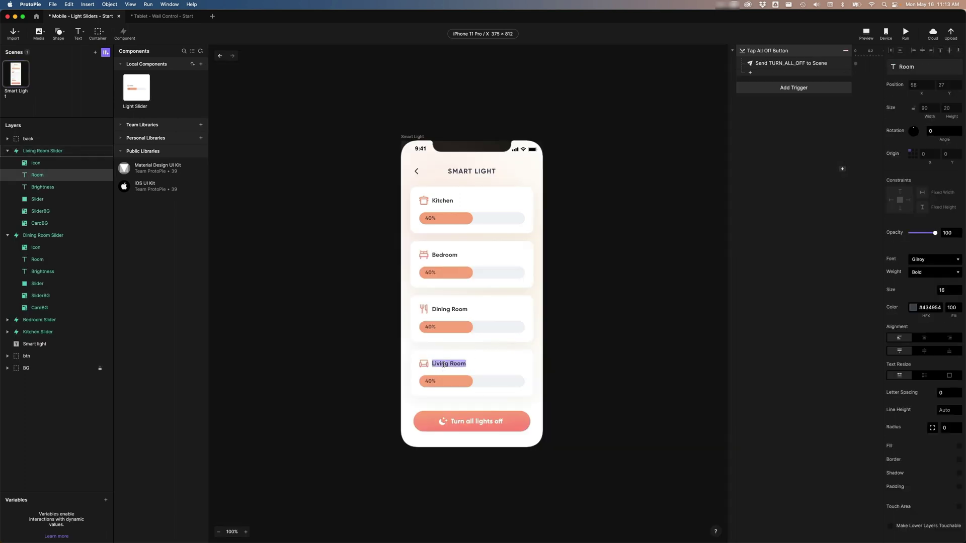
Paste 'Living Room' as the condition's comparison value in the tablet project.
left_click(162, 15)
left_click(909, 147)
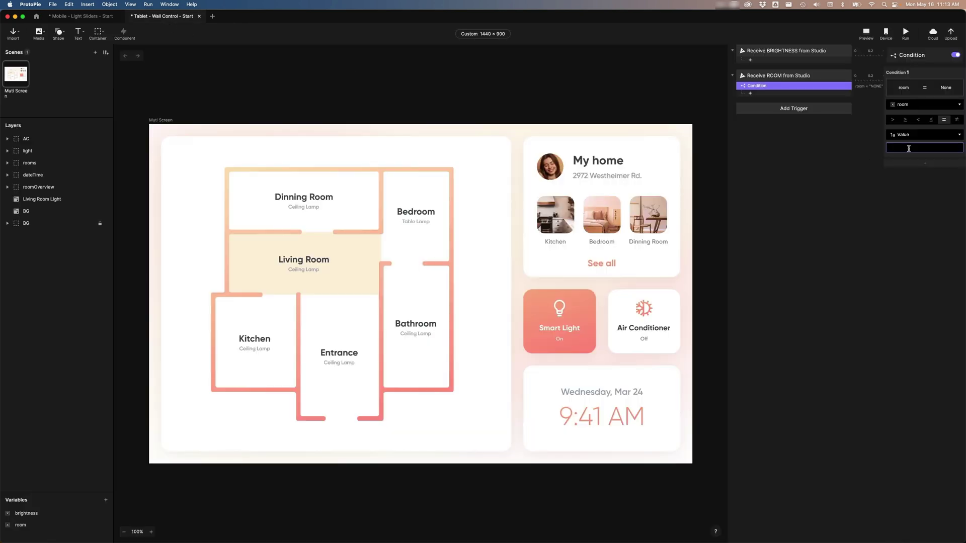
key("super+v")
key("Return")
left_click(764, 95)
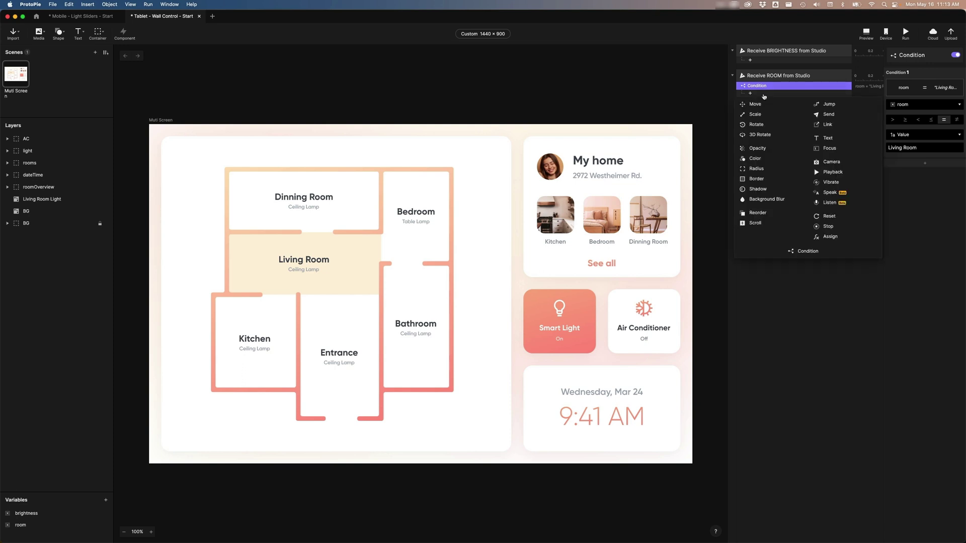
Add an Opacity response under the condition targeting the Living Room Light layer.
left_click(755, 148)
left_click(931, 66)
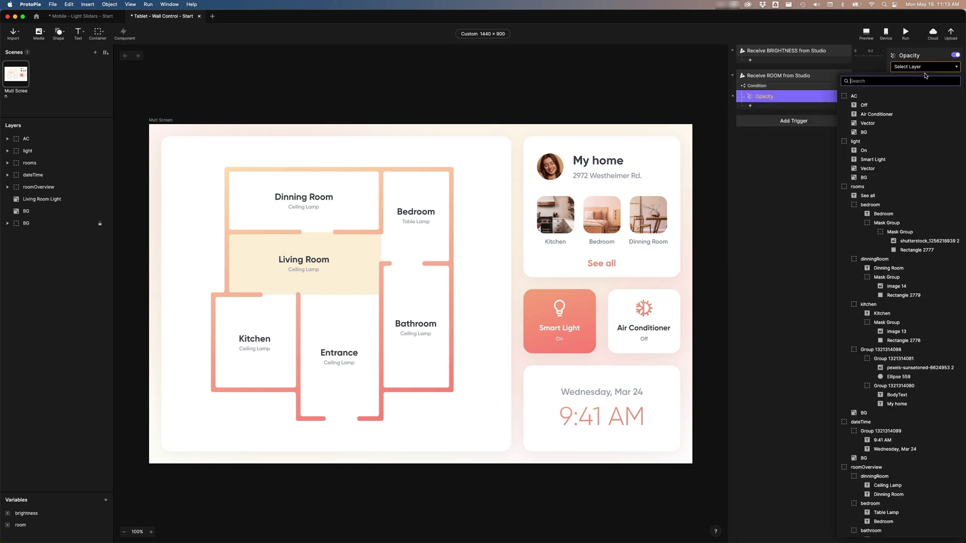
type("living")
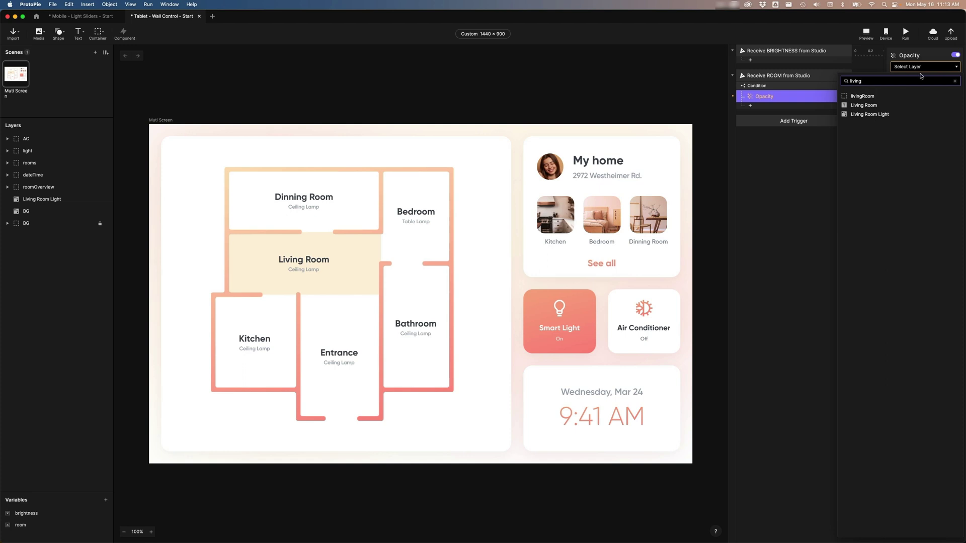
left_click(870, 114)
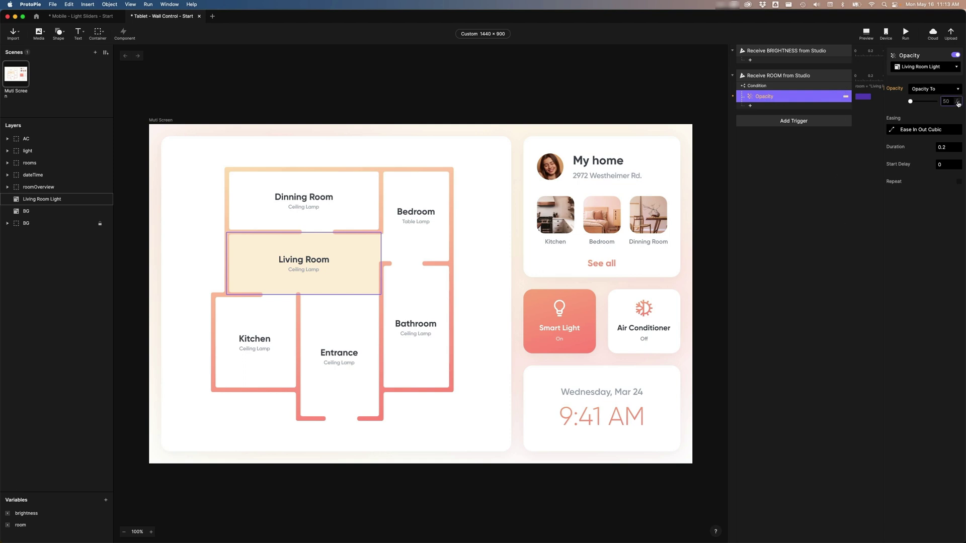
Set the opacity value to the brightness variable by formula, then return to the phone project.
left_click(951, 102)
left_click(936, 101)
left_click(848, 131)
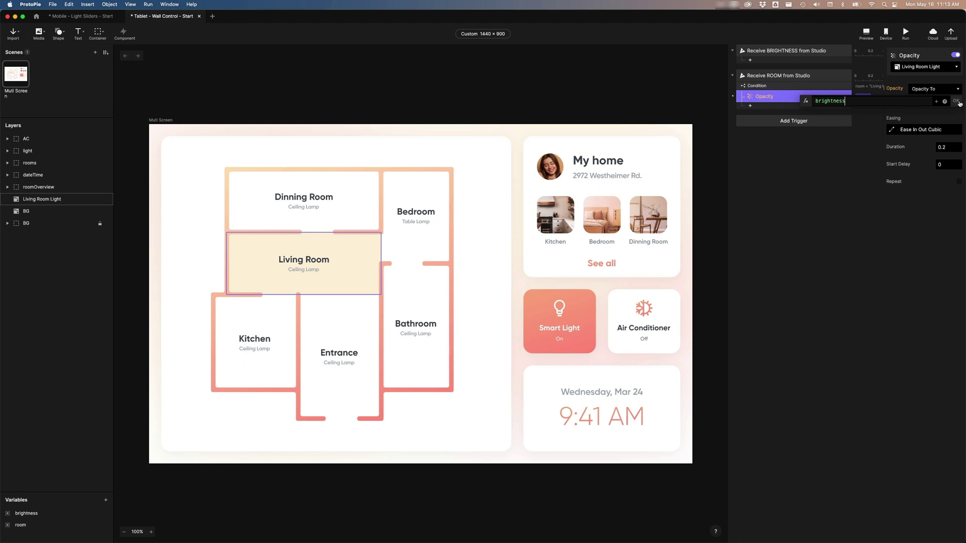
left_click(957, 101)
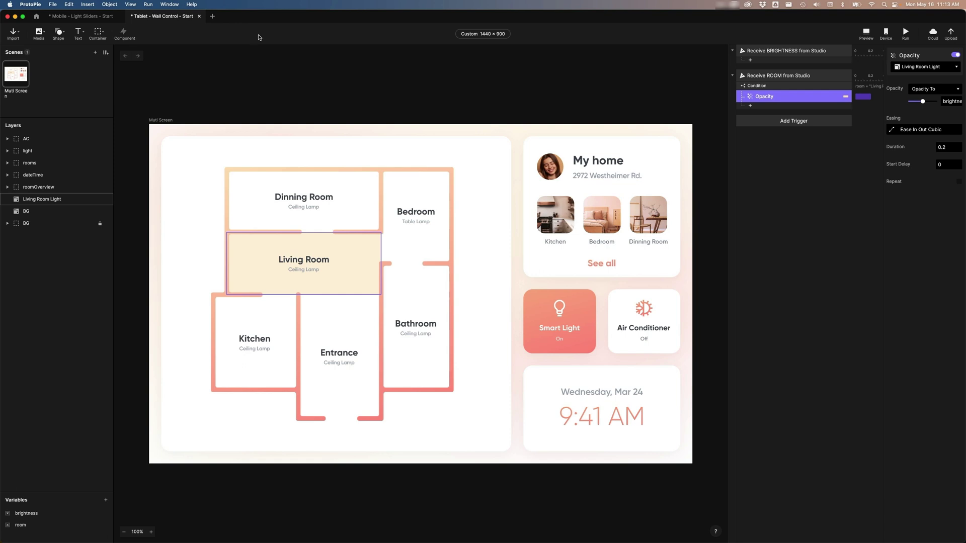
left_click(78, 16)
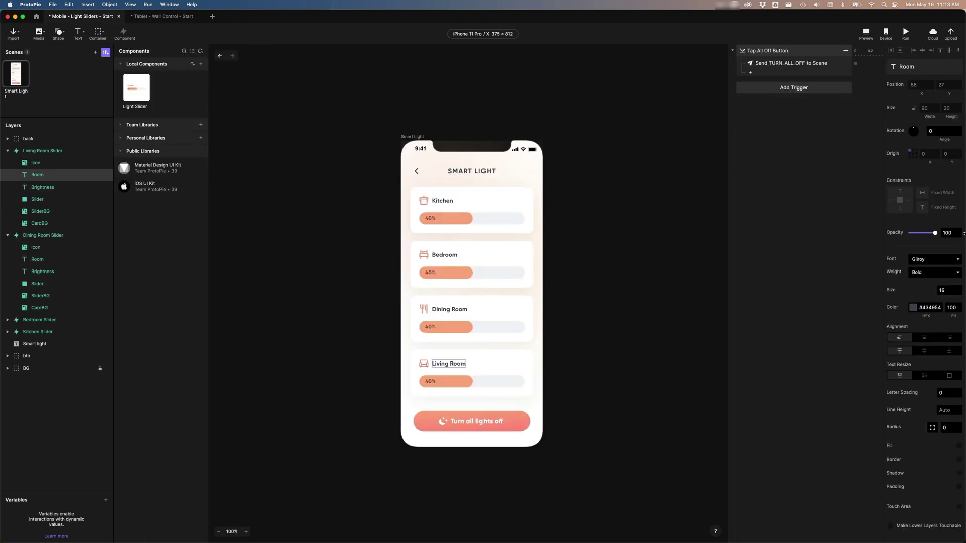
Narrow the editor and preview the tablet wall-control prototype beside the mirrored phone.
left_click_drag(963, 233, 720, 123)
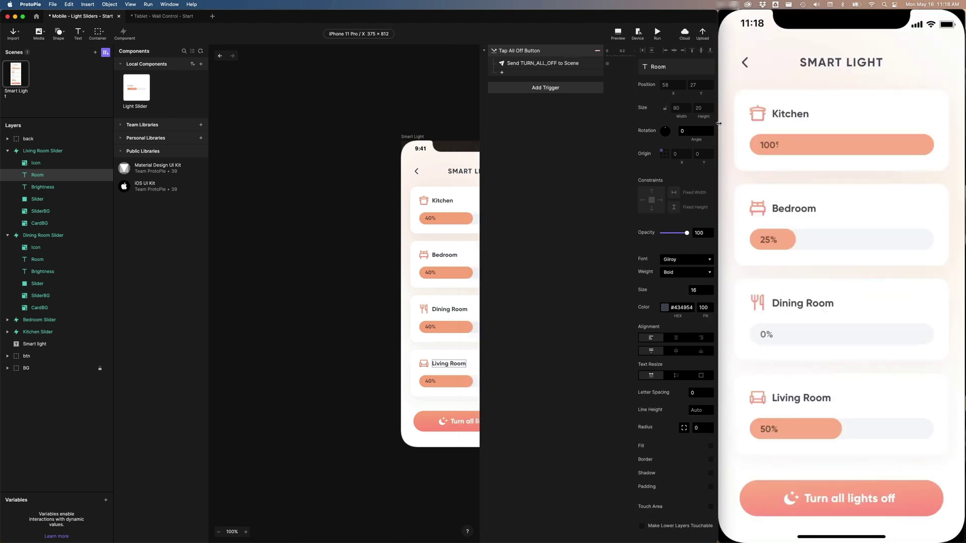
left_click(160, 17)
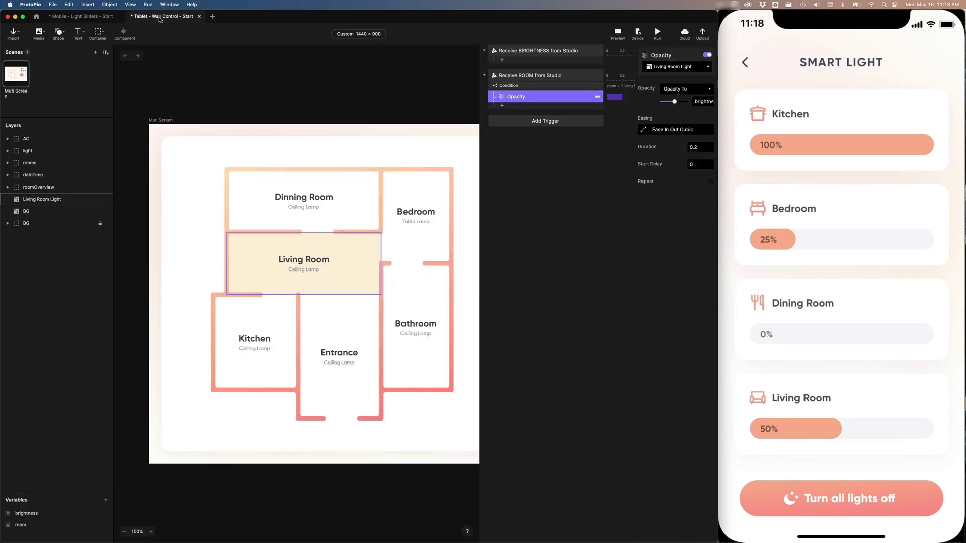
left_click(616, 34)
left_click_drag(556, 101, 484, 98)
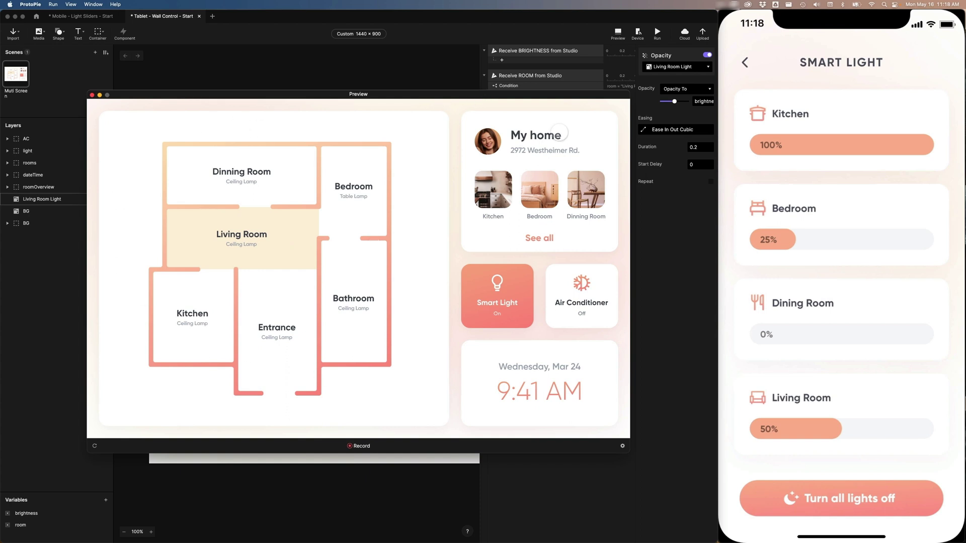
Drag the phone's Living Room slider to 18% and watch the tablet's Living Room dim.
mouse_move(808, 33)
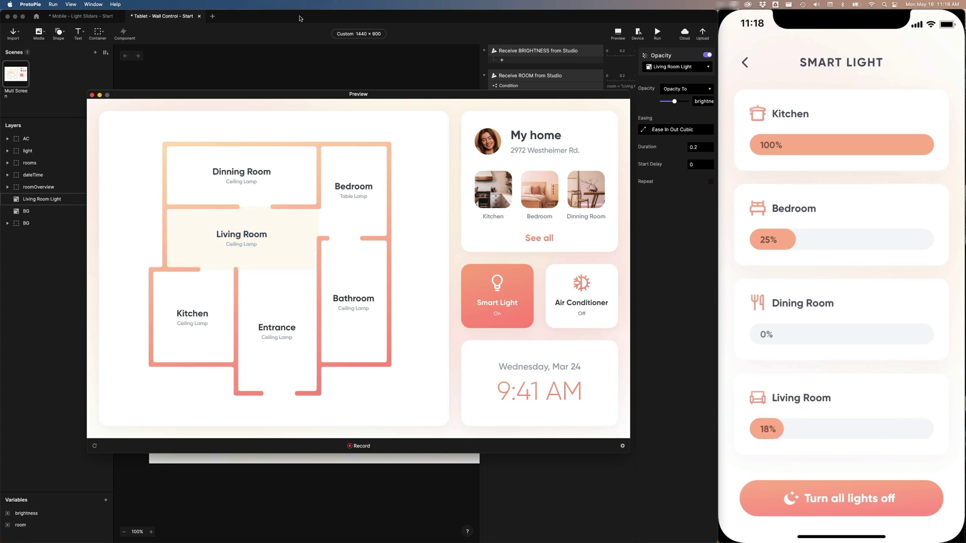
Set the Opacity response duration to 0, re-preview, and raise the phone's Living Room slider to 61%.
key("super+w")
left_click(536, 96)
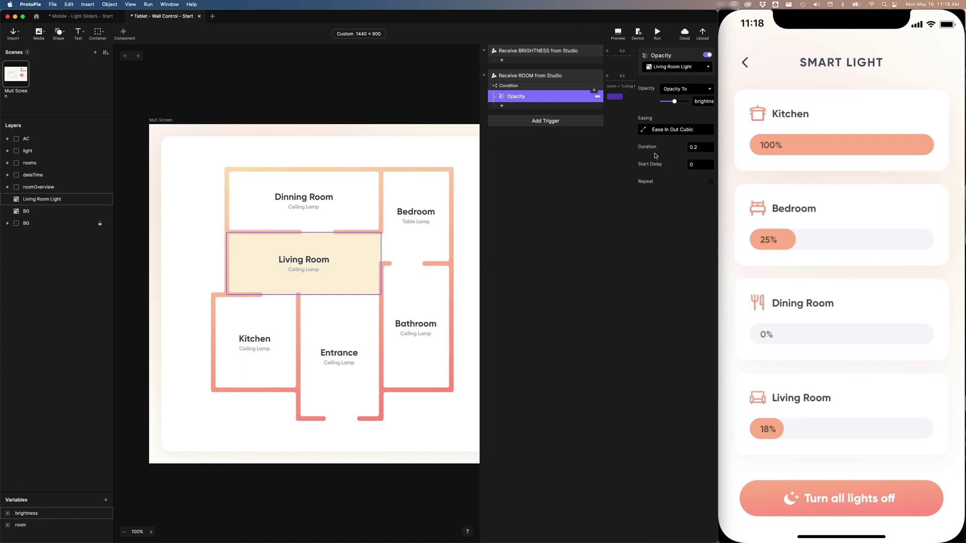
left_click(700, 147)
type("0")
key("Return")
left_click(618, 33)
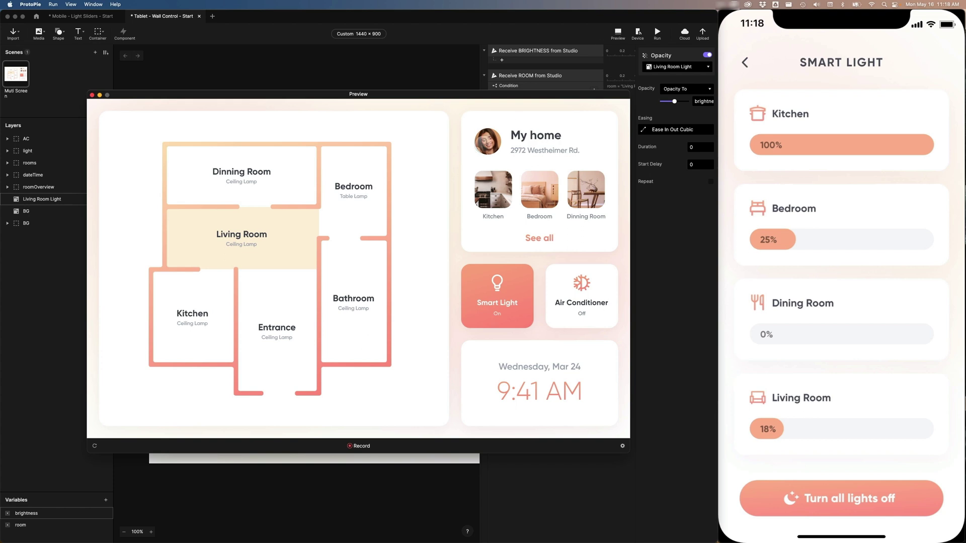
left_click_drag(769, 428, 863, 428)
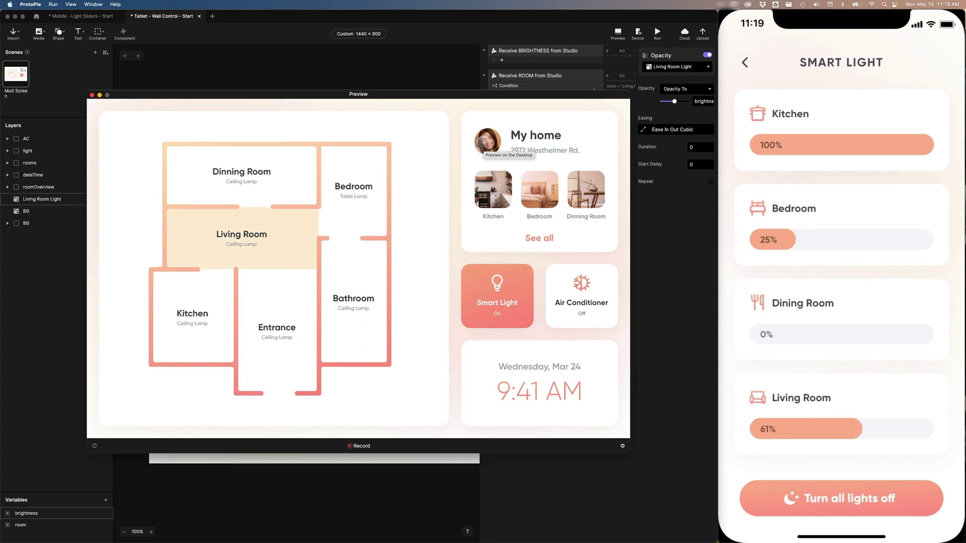